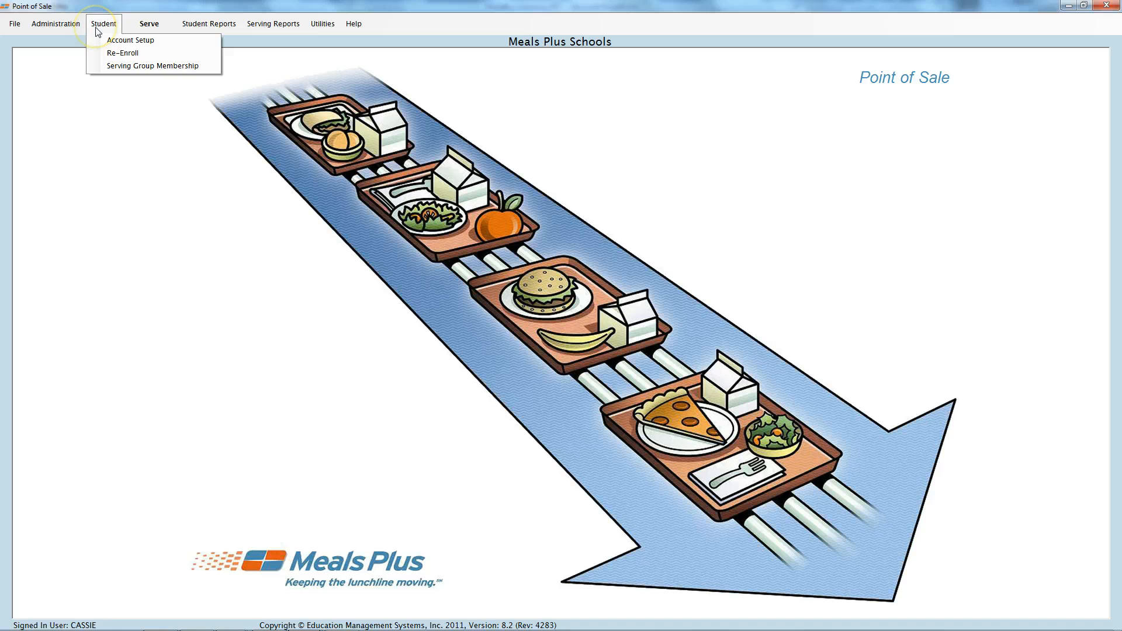
pyautogui.click(149, 25)
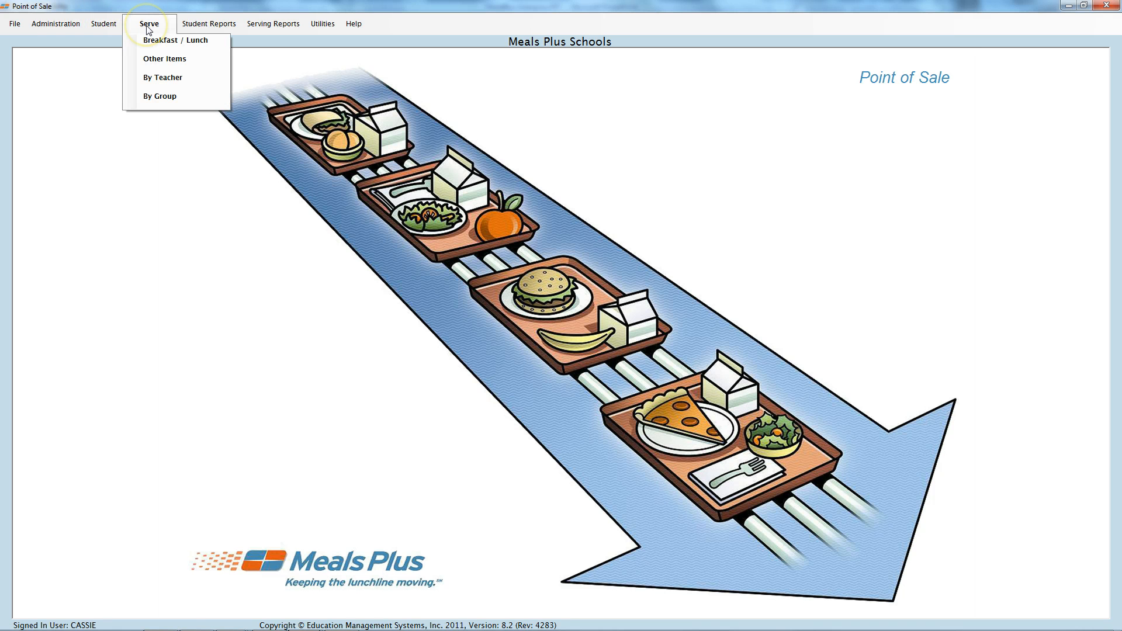
pyautogui.click(195, 25)
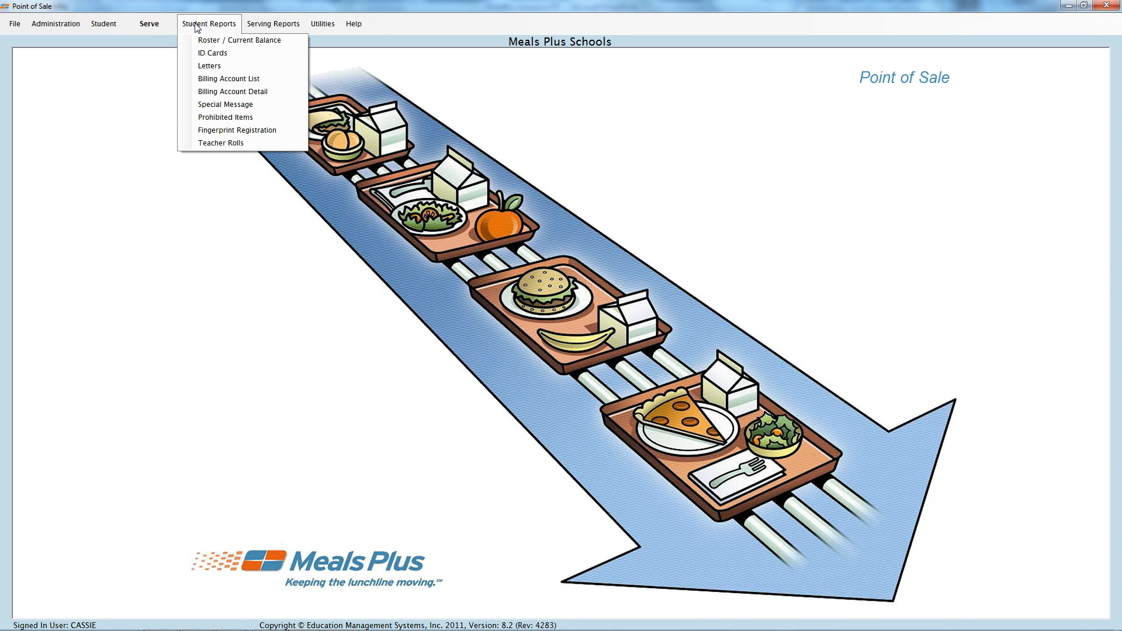
pyautogui.click(266, 26)
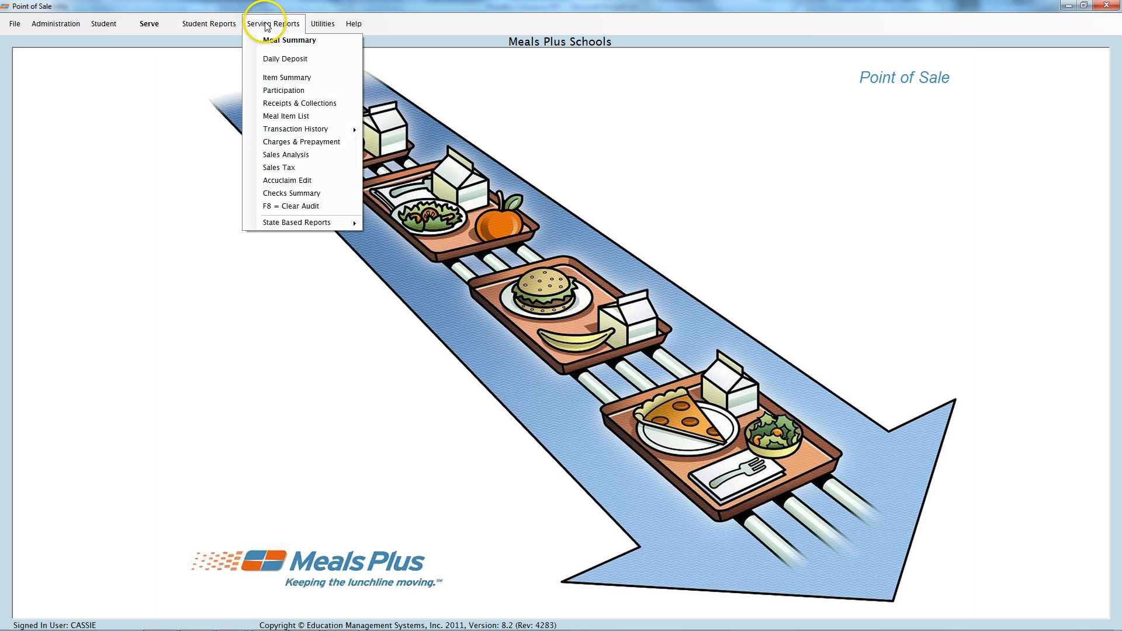
pyautogui.click(321, 25)
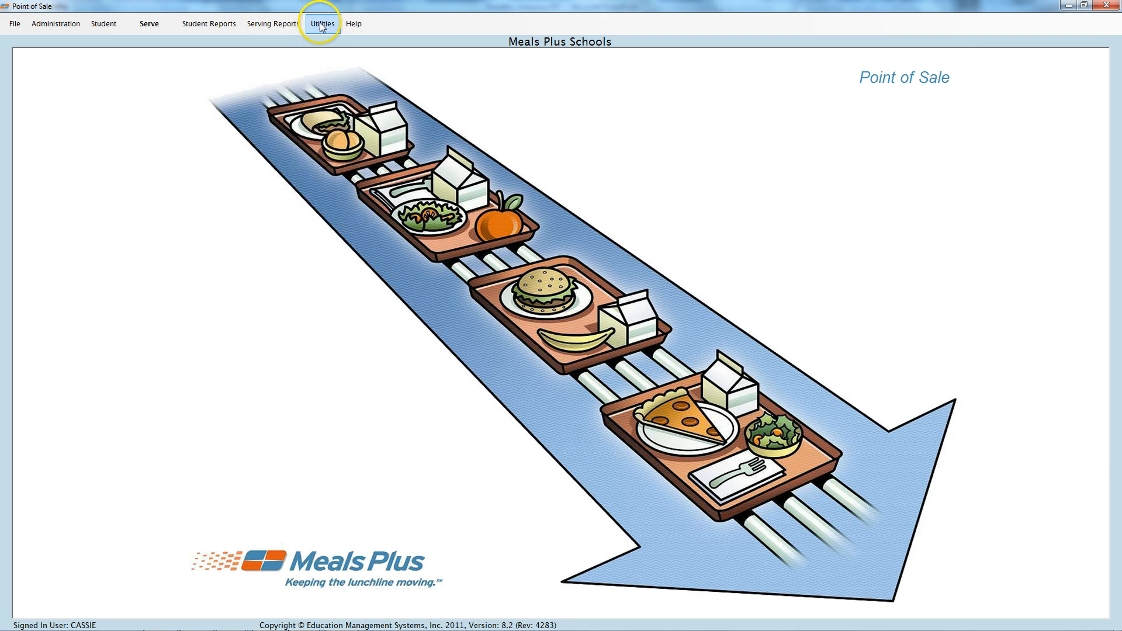
pyautogui.click(353, 25)
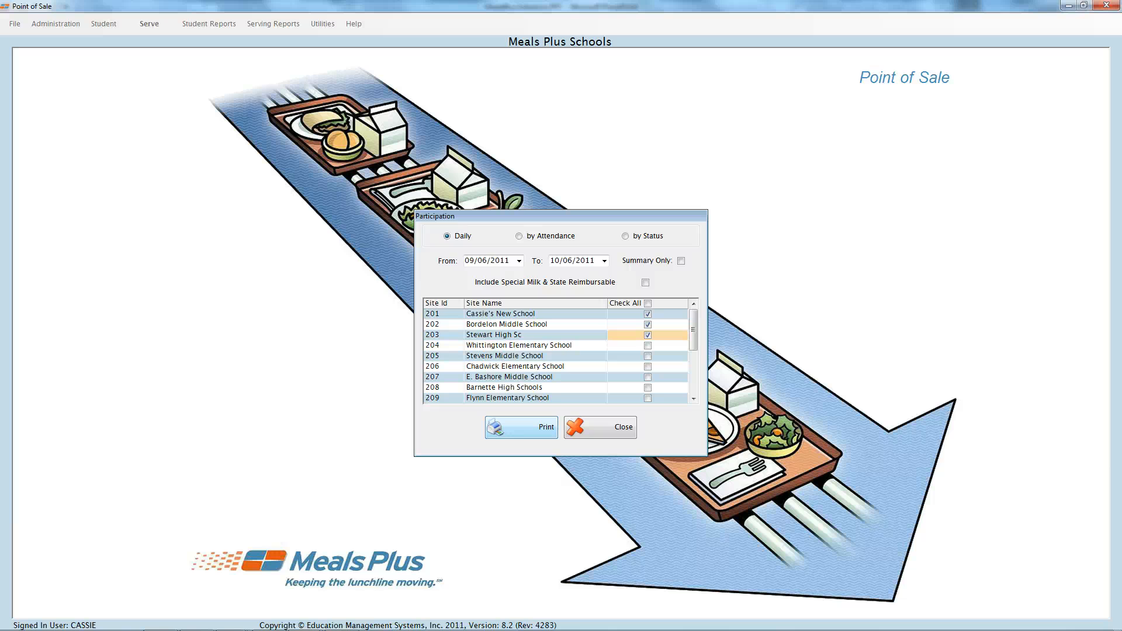
# Preview the daily participation report for the three selected schools, and open the file type choices for exporting it.
pyautogui.click(522, 432)
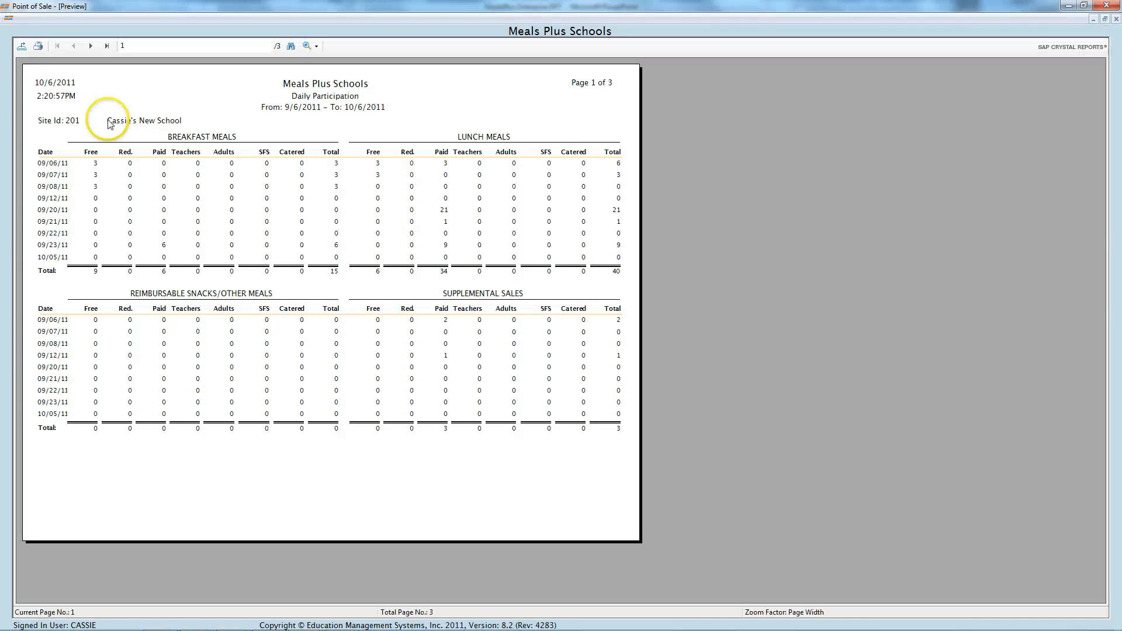
pyautogui.click(22, 46)
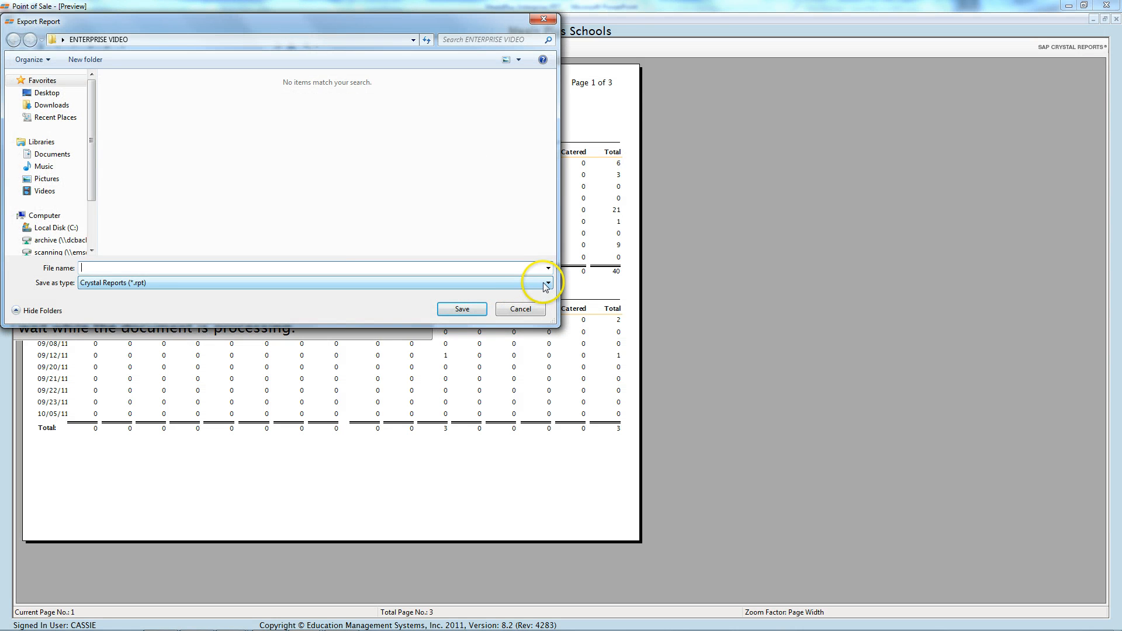
pyautogui.click(546, 283)
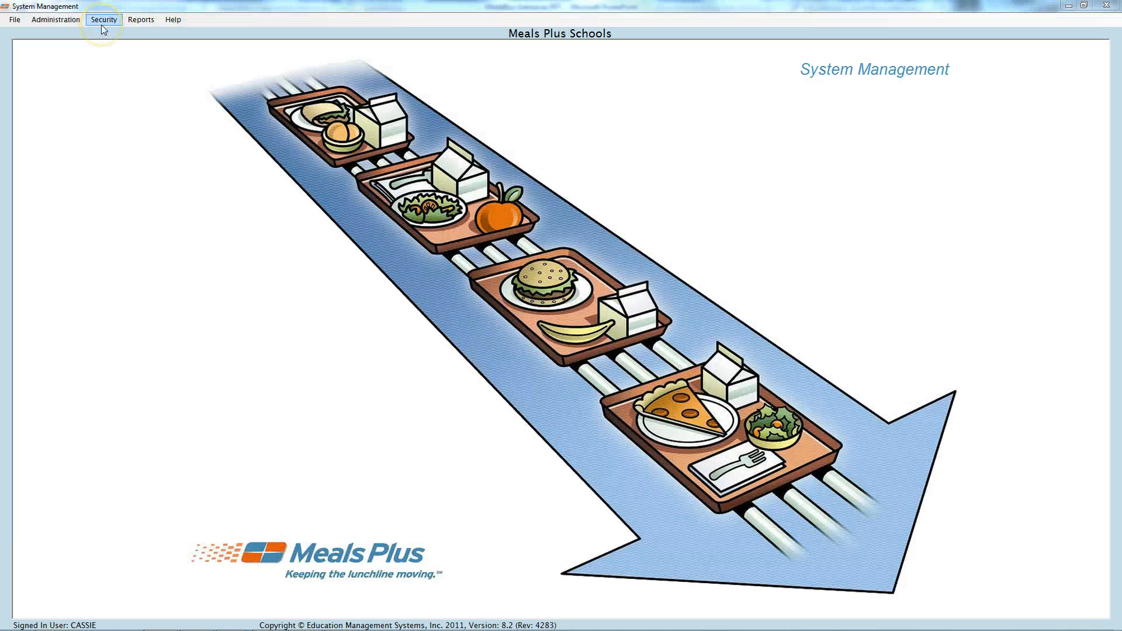
# Display the Manager user group's security rights in System Management and list the applications they can be set for.
pyautogui.click(103, 26)
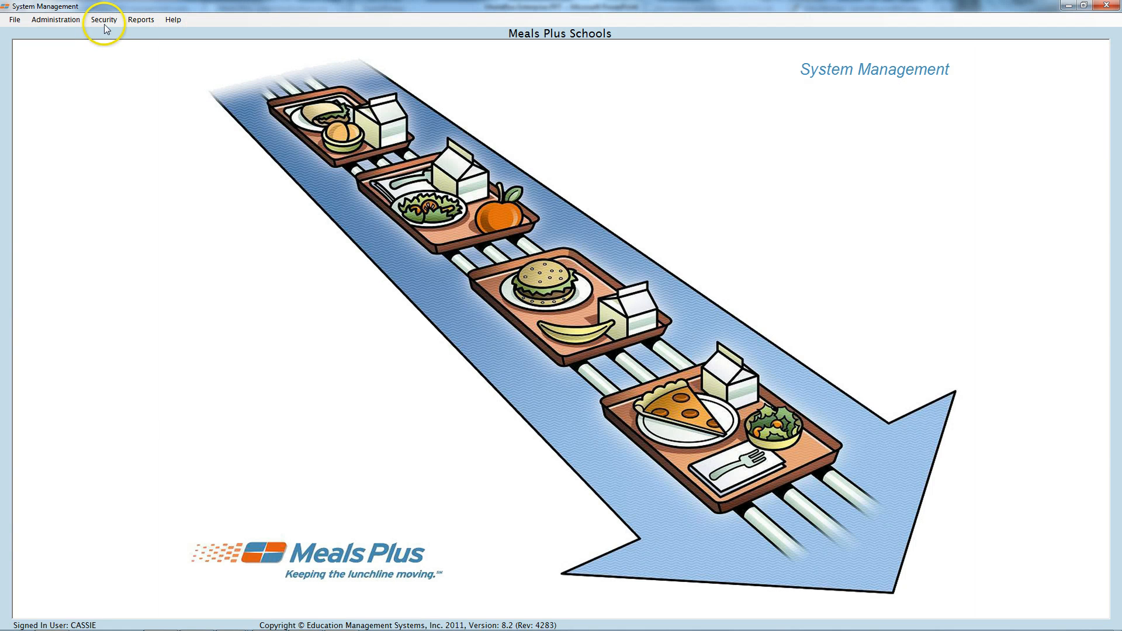
pyautogui.click(108, 33)
pyautogui.click(377, 234)
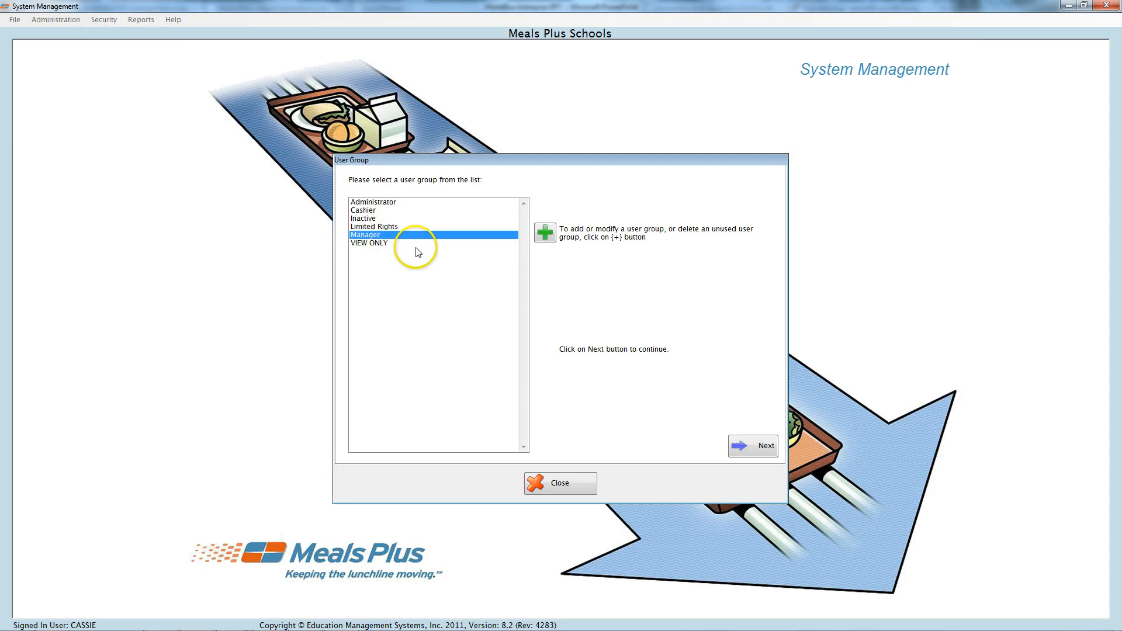
pyautogui.click(737, 446)
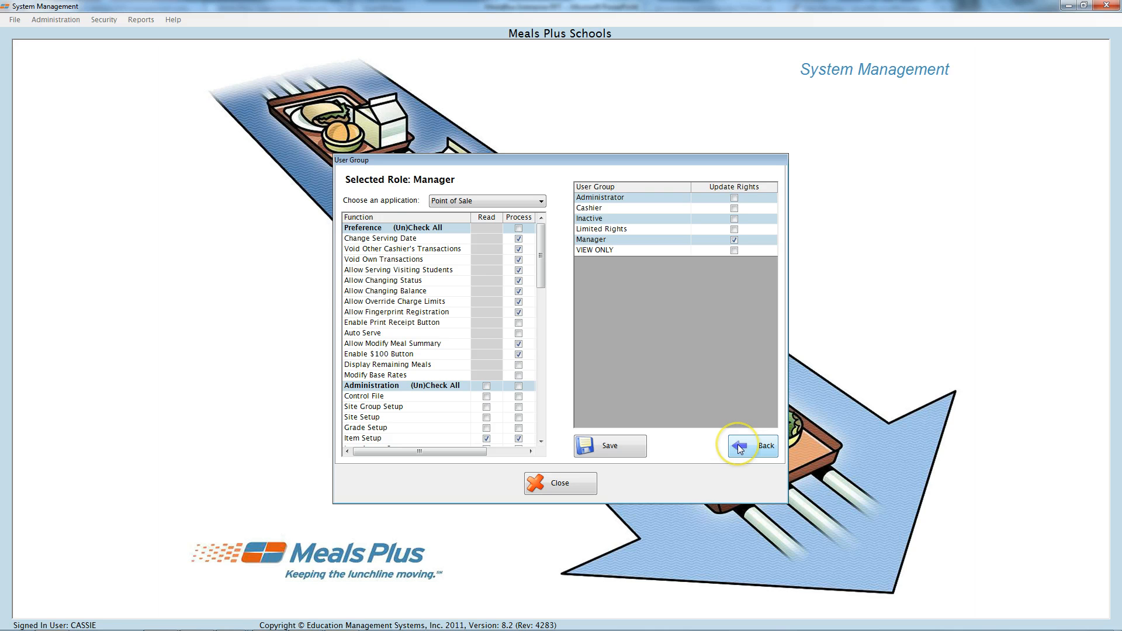
pyautogui.click(534, 202)
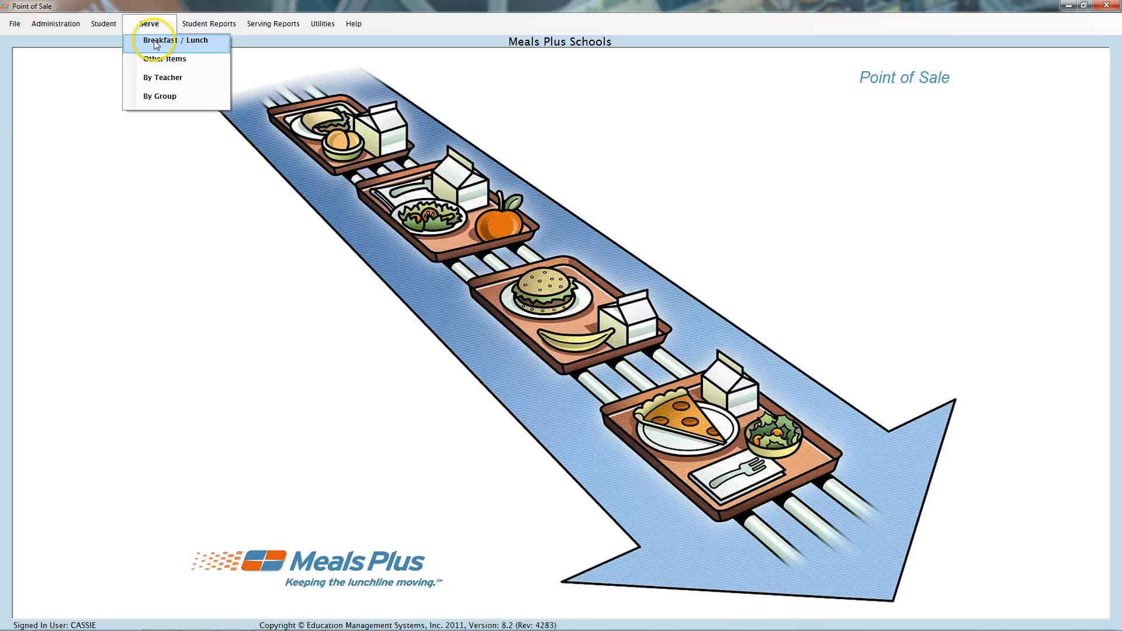
# Start serving lunch at Cassie's New School with 001 KI-05 Lunch as the quick serve item, and enter the student's ID.
pyautogui.click(146, 40)
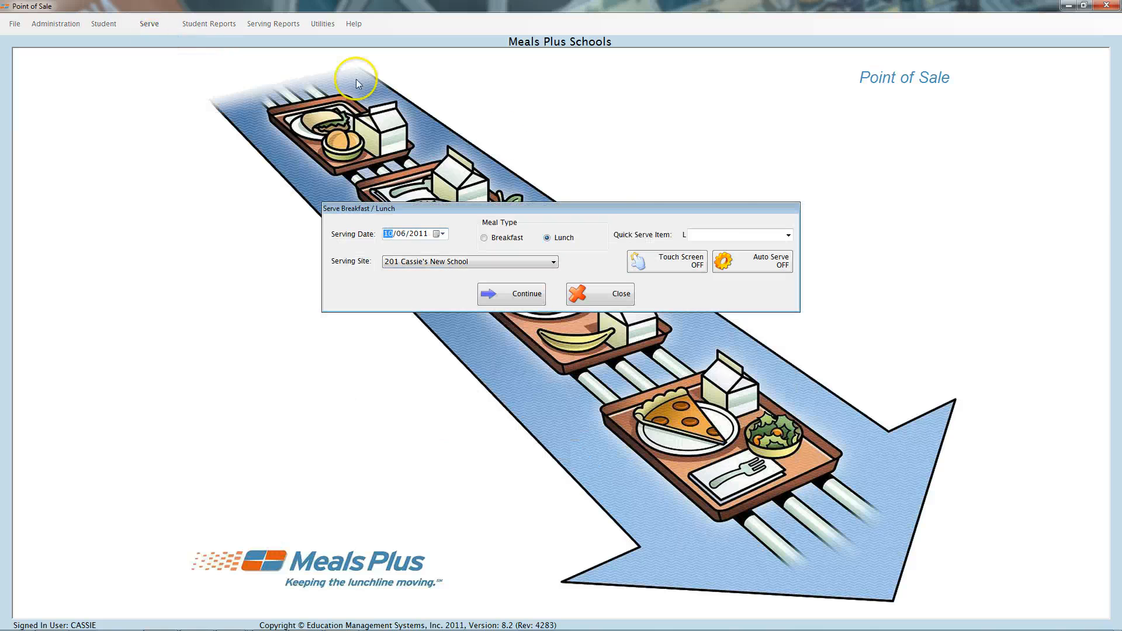
pyautogui.click(788, 235)
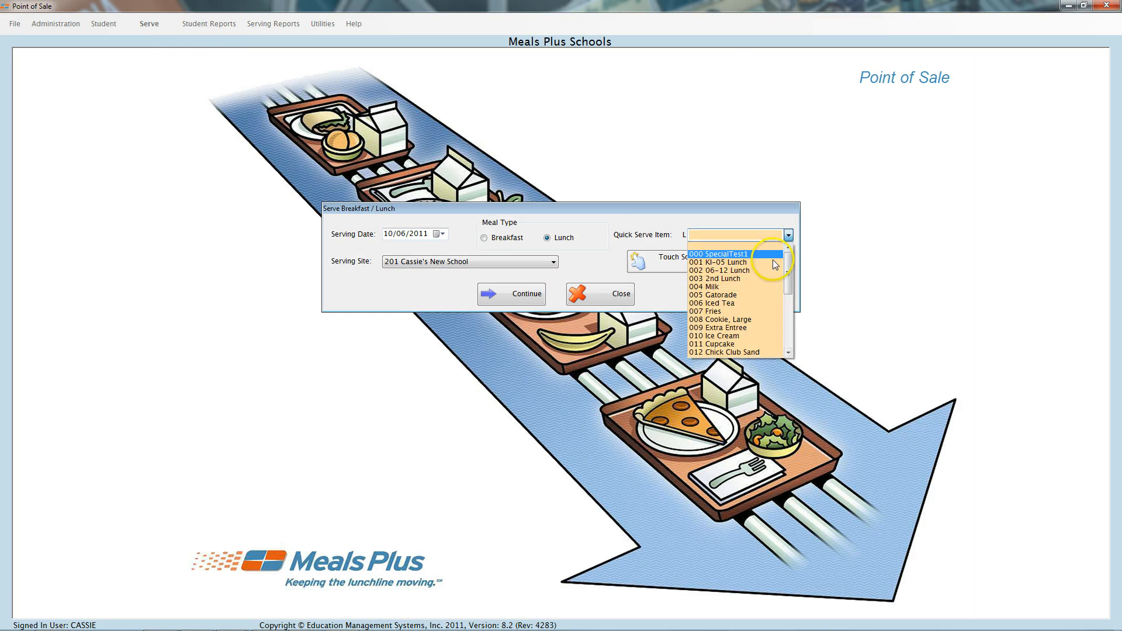
pyautogui.click(771, 263)
pyautogui.click(512, 294)
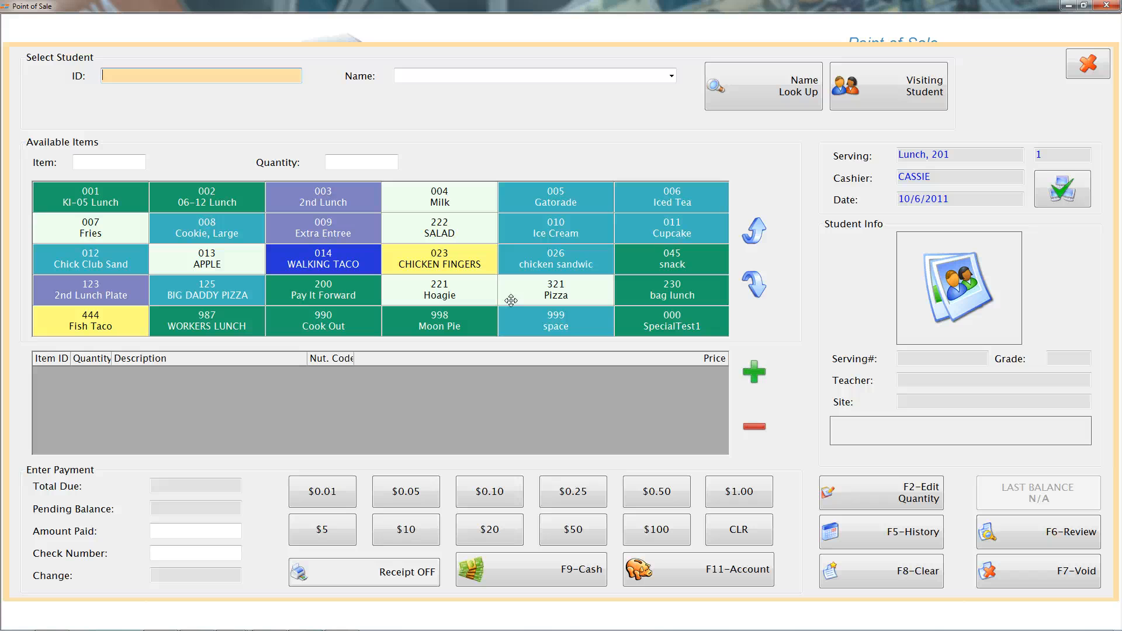
pyautogui.write('10144')
pyautogui.press('Return')
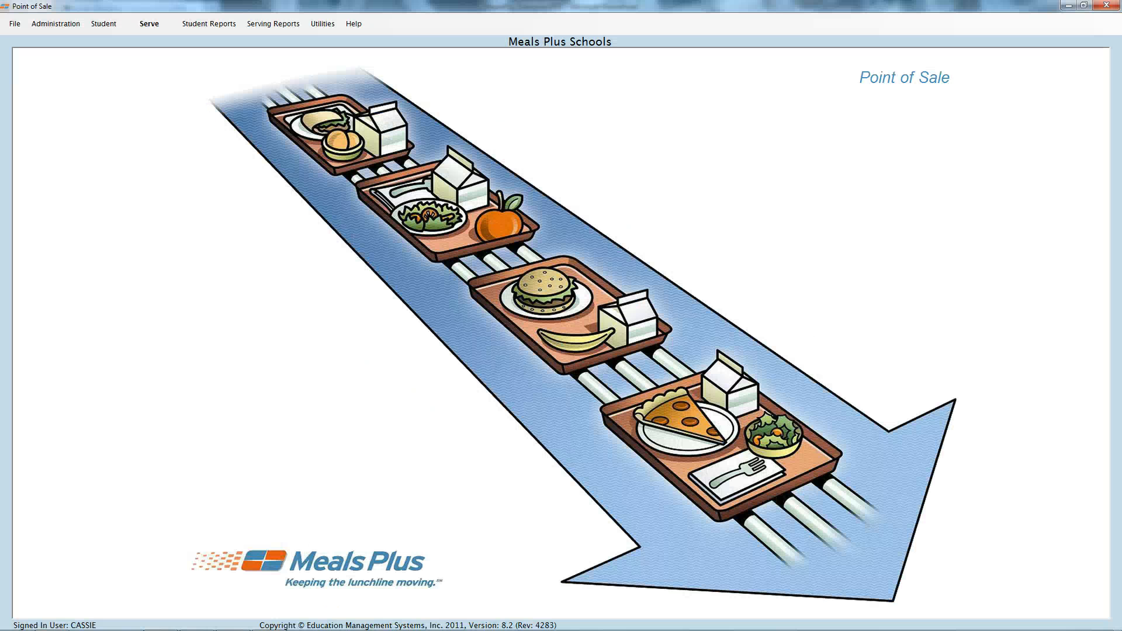
# Start serving lunch by teacher at Cassie's New School with 001 KI-05 Lunch as the quick serve item.
pyautogui.click(149, 25)
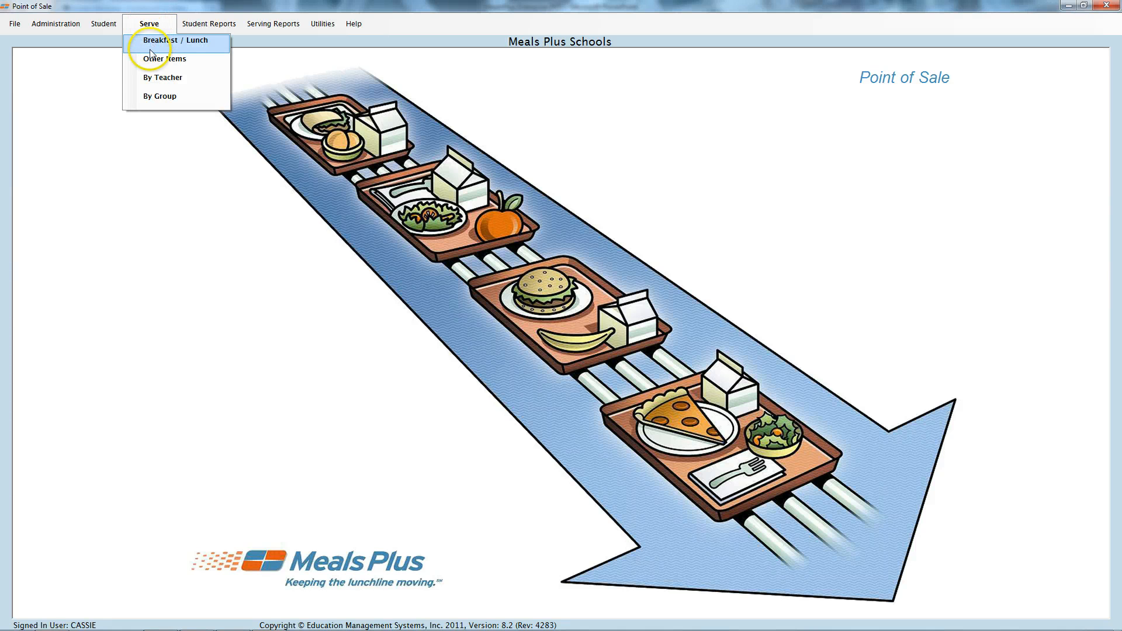
pyautogui.click(153, 77)
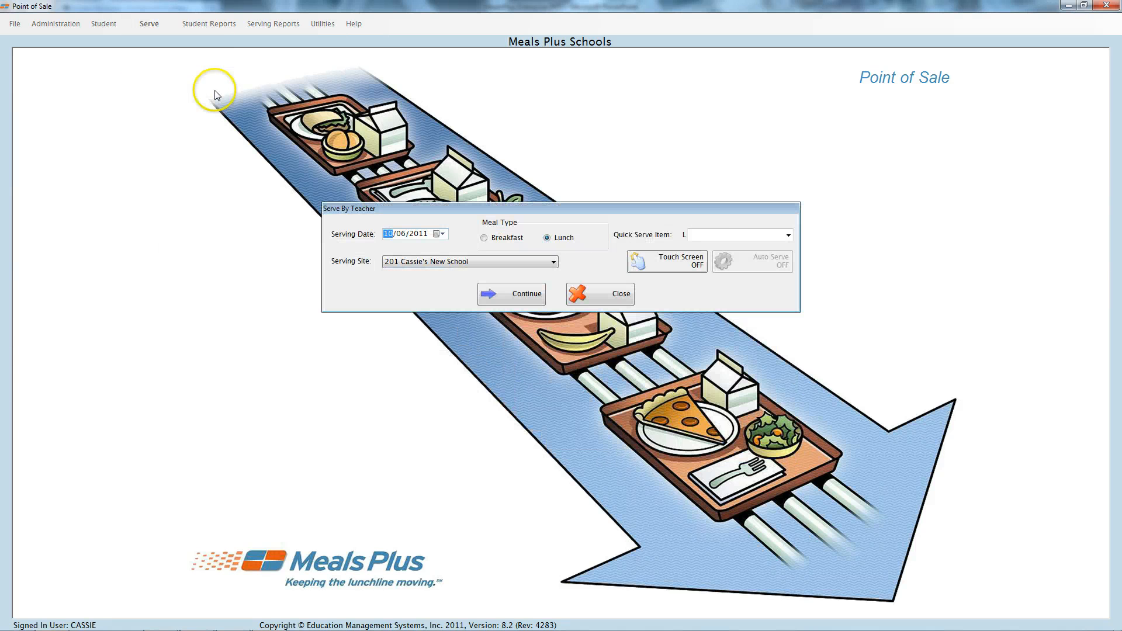
pyautogui.click(788, 235)
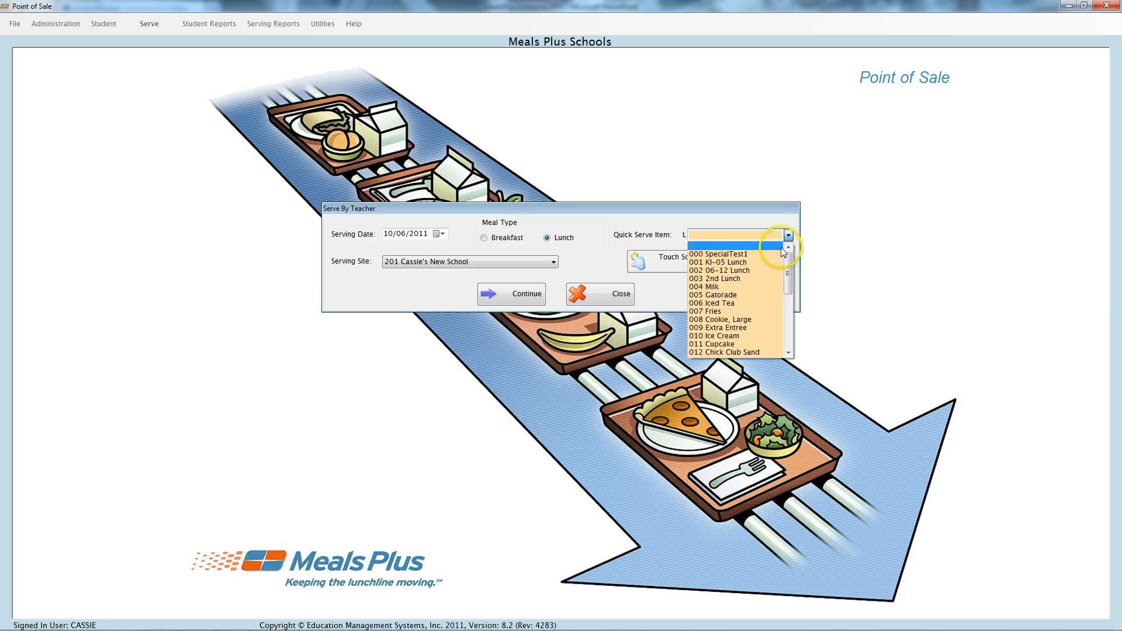
pyautogui.click(751, 262)
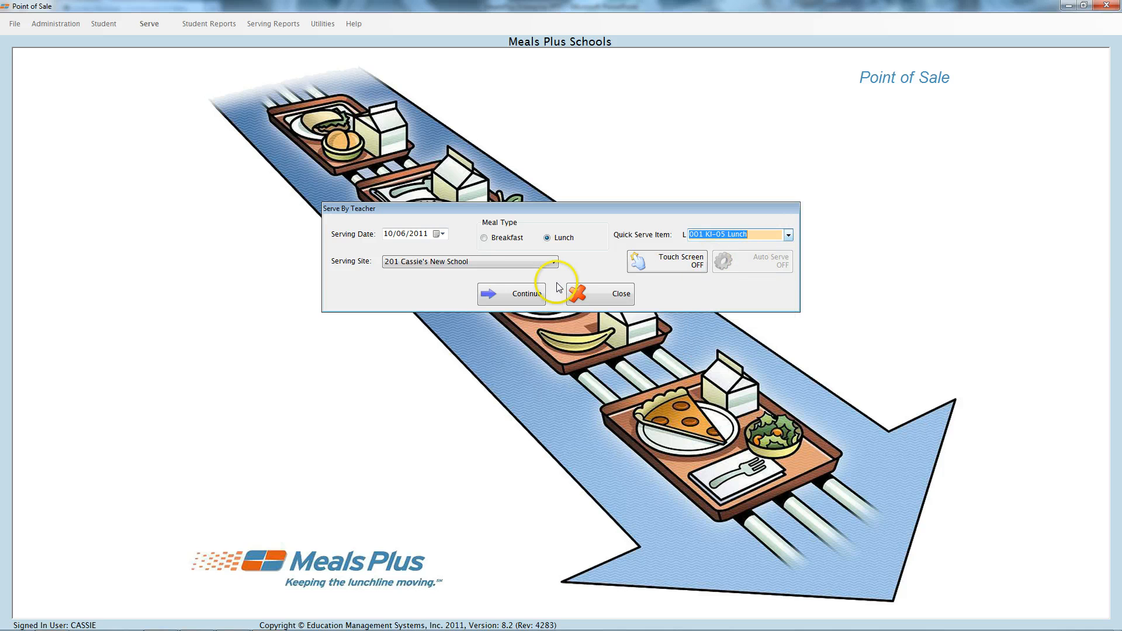
pyautogui.click(523, 295)
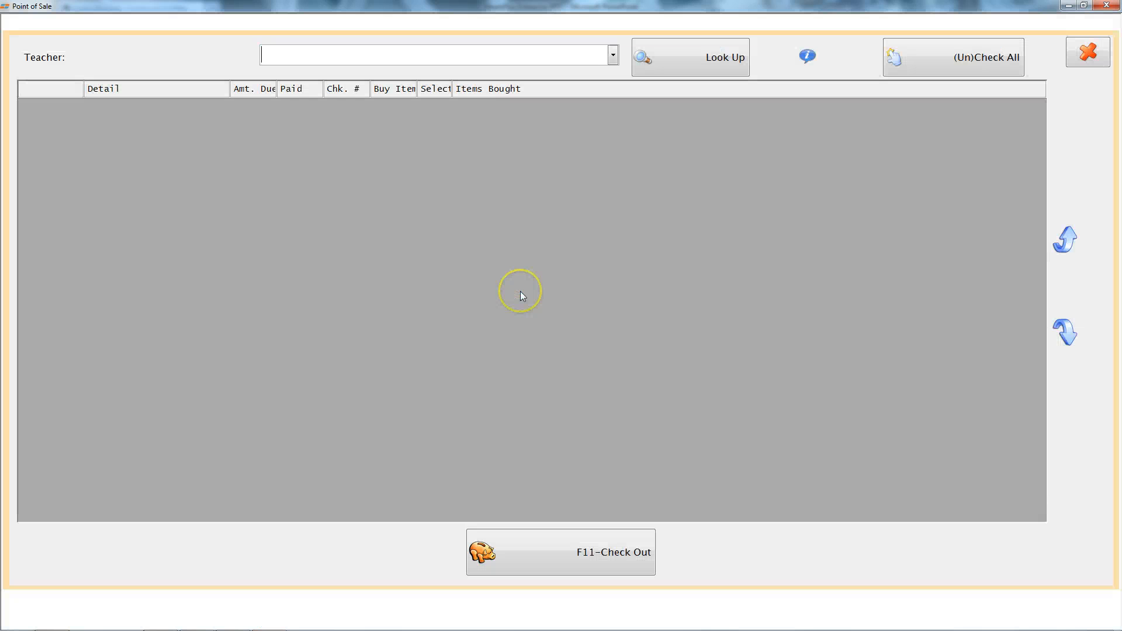
# Load a teacher's class list for serving, and leave the list.
pyautogui.click(613, 55)
pyautogui.click(591, 93)
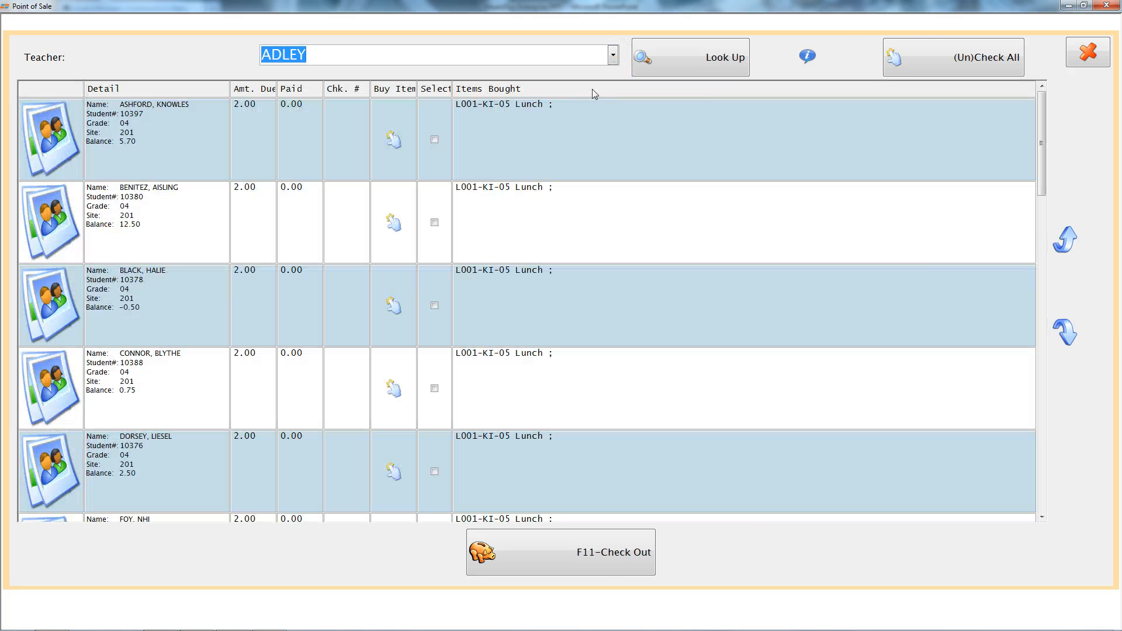
pyautogui.press('Escape')
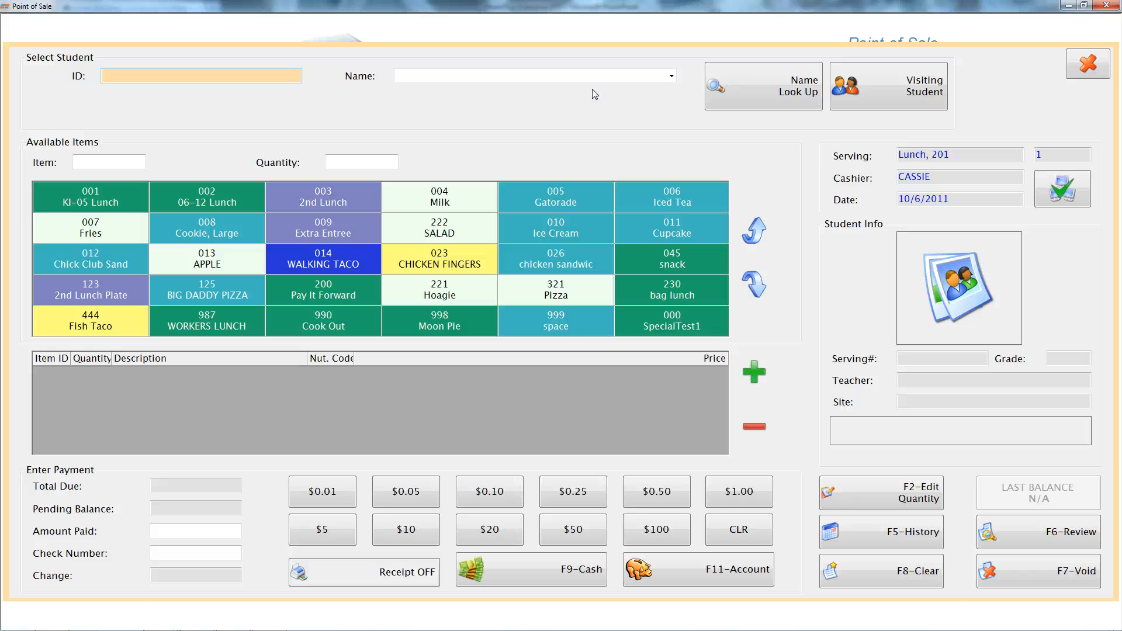
# Look up a visiting student by entering the first three letters of the last name.
pyautogui.click(889, 100)
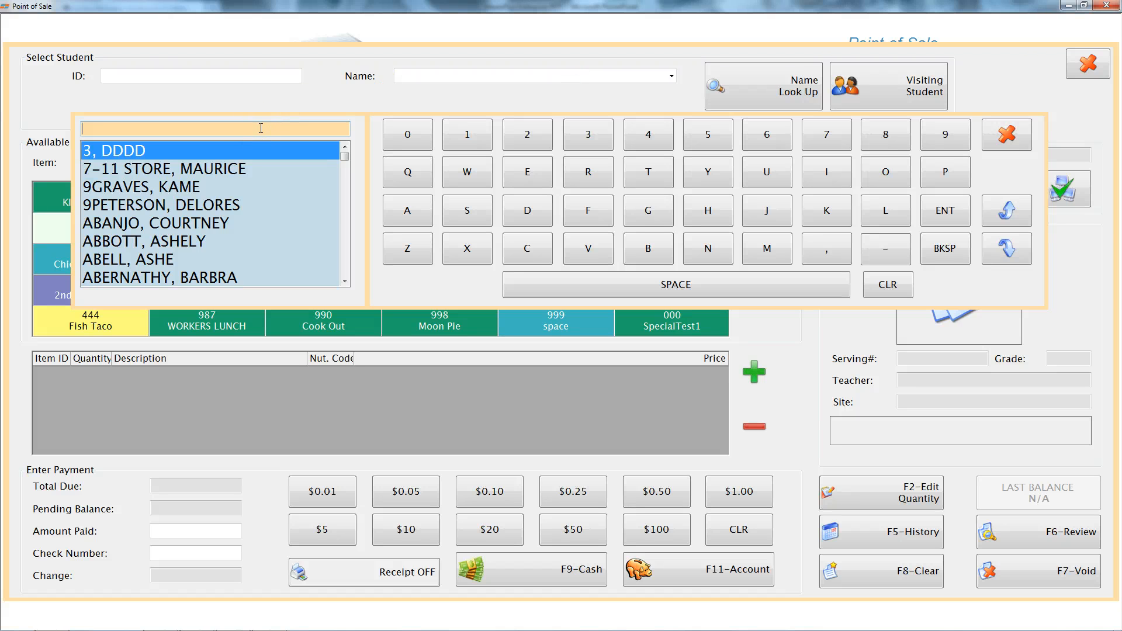
pyautogui.write('J')
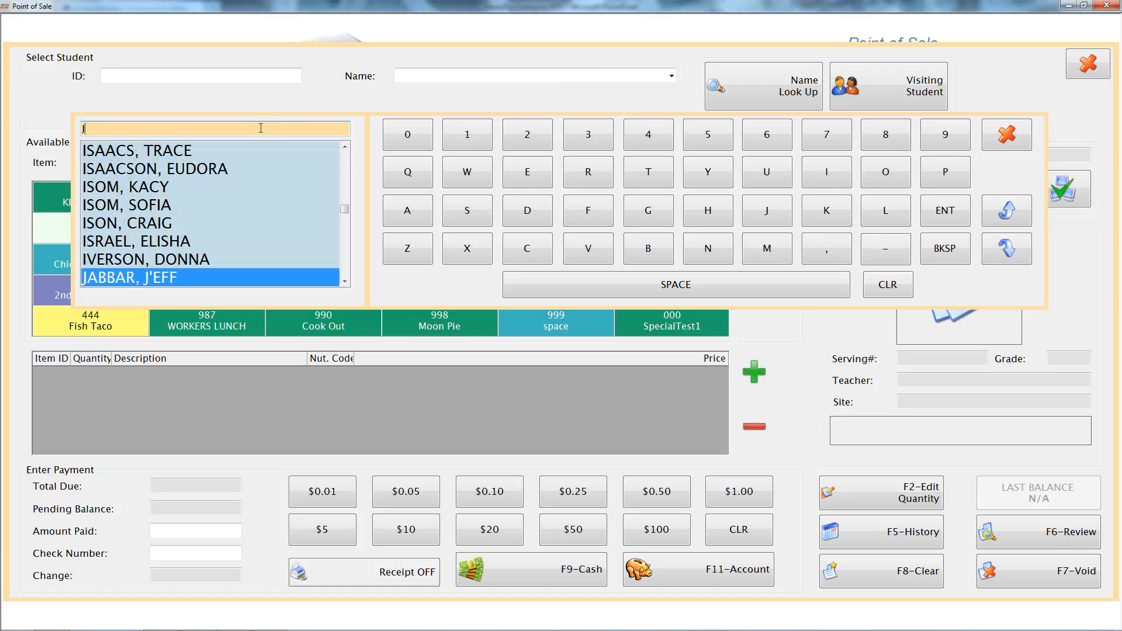
pyautogui.write('AM')
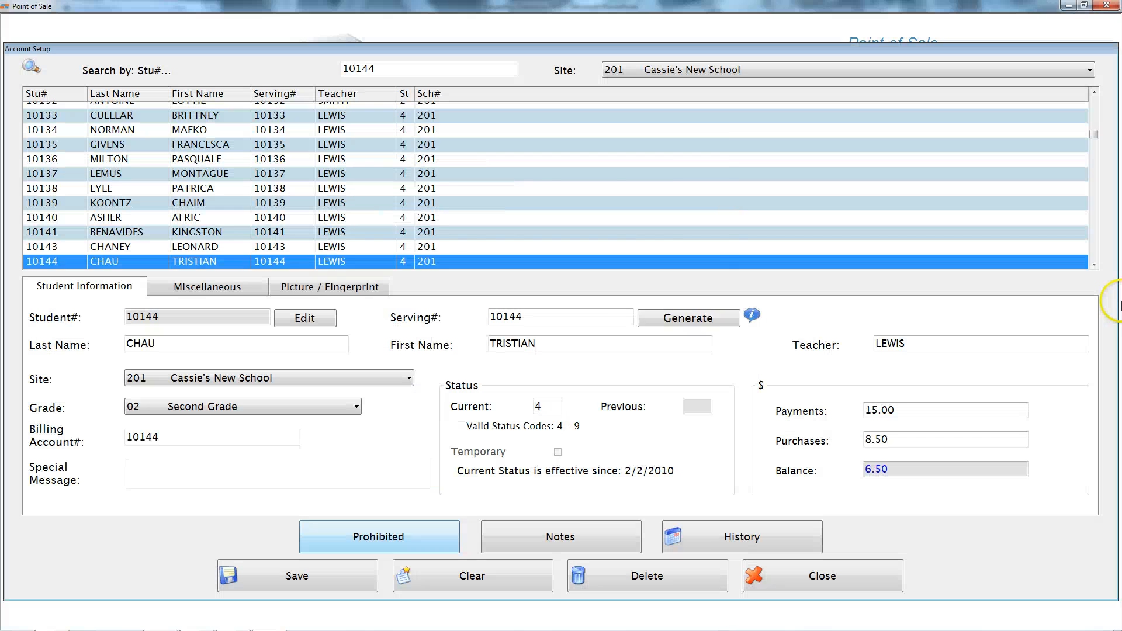
# Mark Biscuits and Gravy, Cereal and Cinnamon Roll as prohibited breakfast items for the selected student, and save the settings.
pyautogui.click(379, 536)
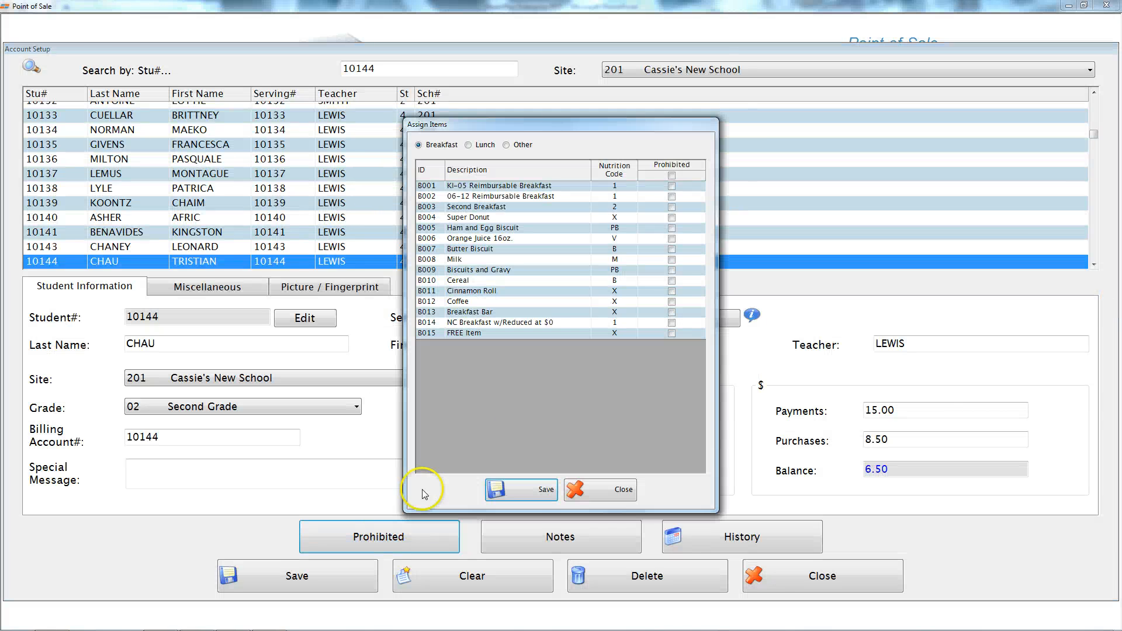
pyautogui.click(672, 291)
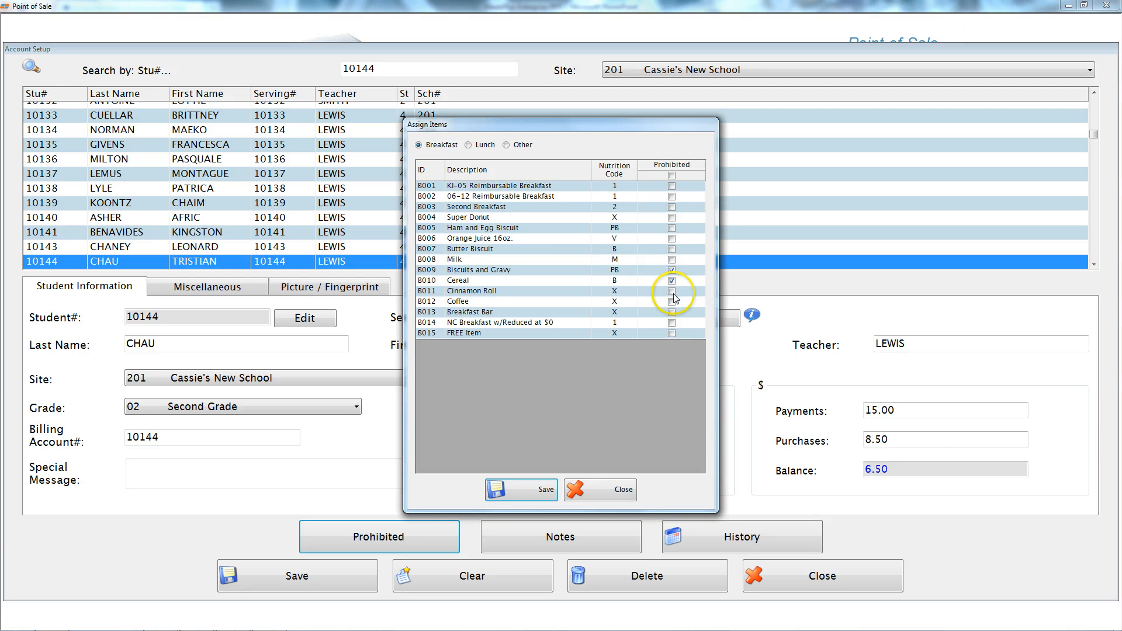
pyautogui.click(510, 491)
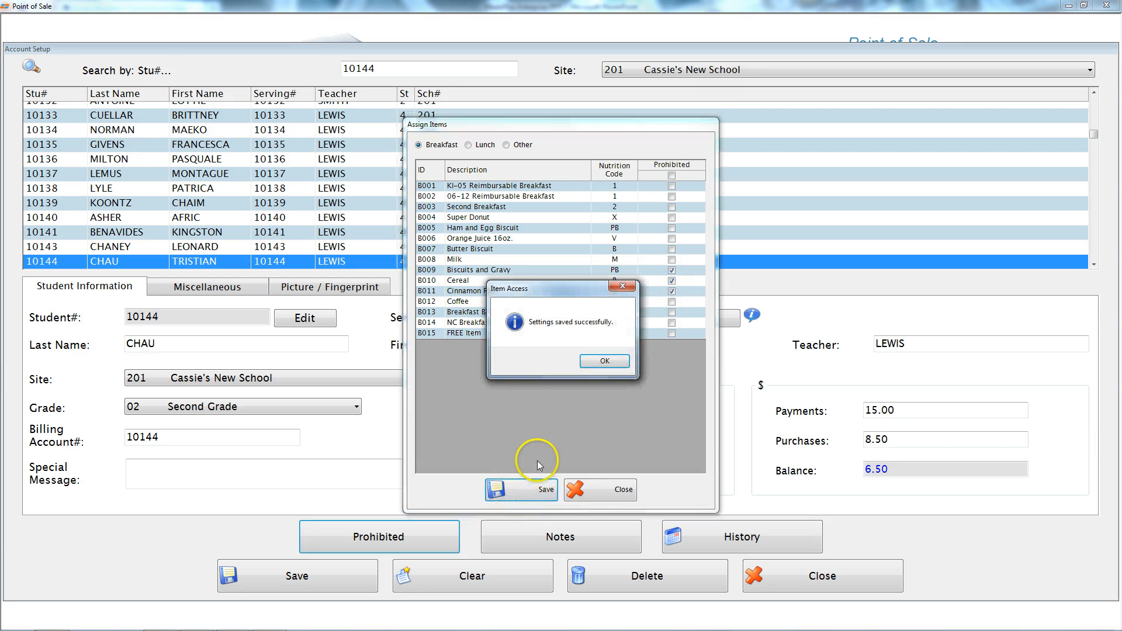
pyautogui.click(604, 361)
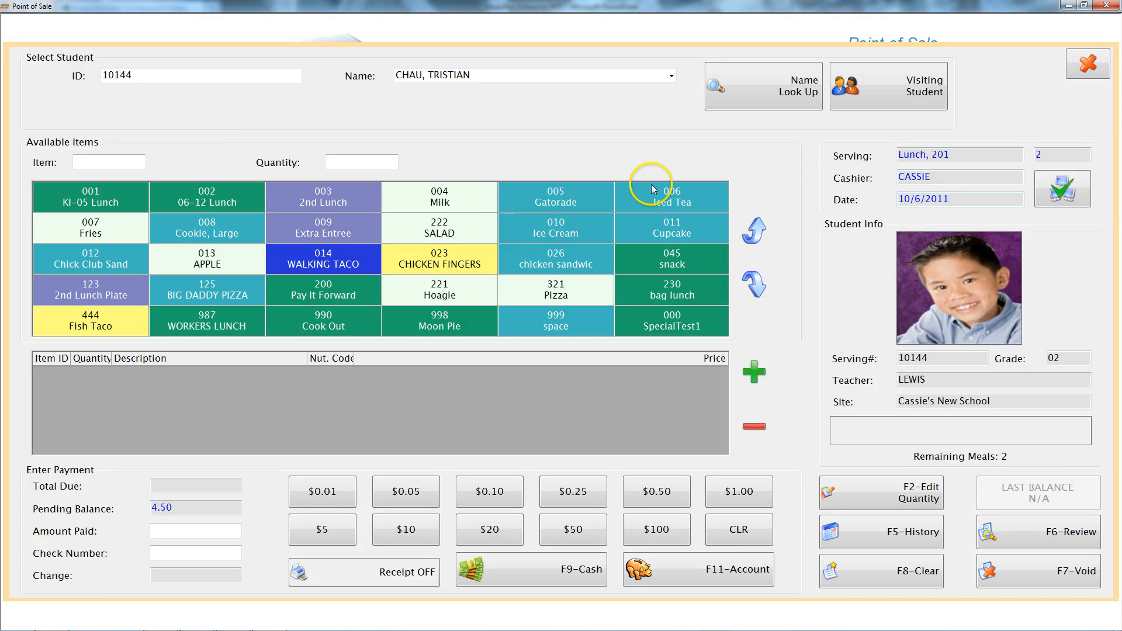
# Try to serve the student the 004 Milk and 001 KI-05 Lunch items.
pyautogui.click(438, 214)
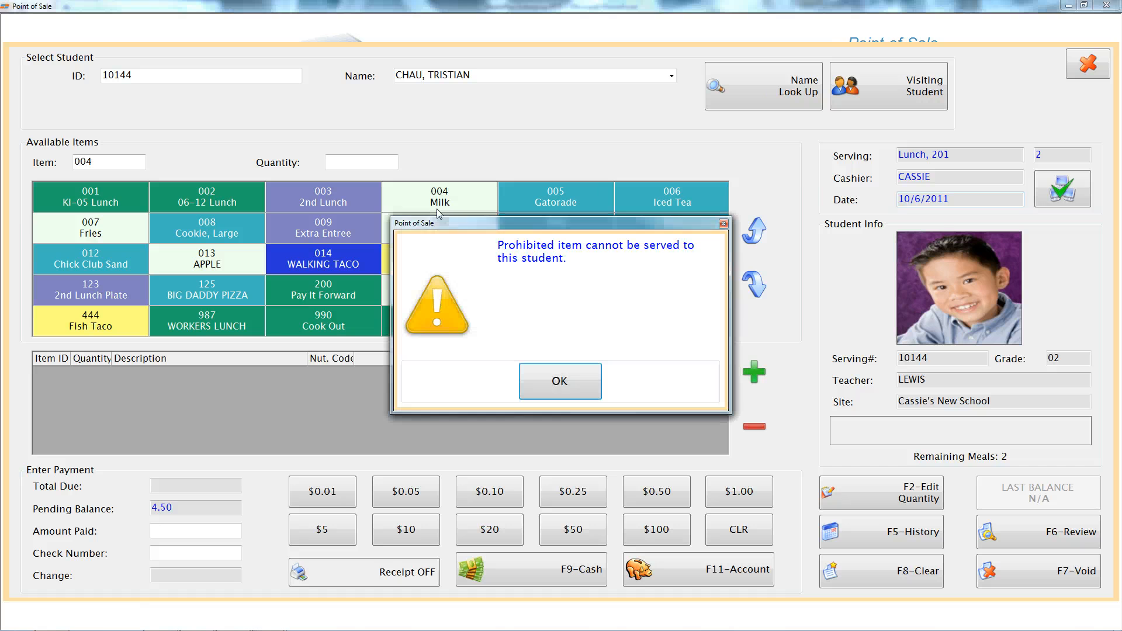
pyautogui.click(557, 384)
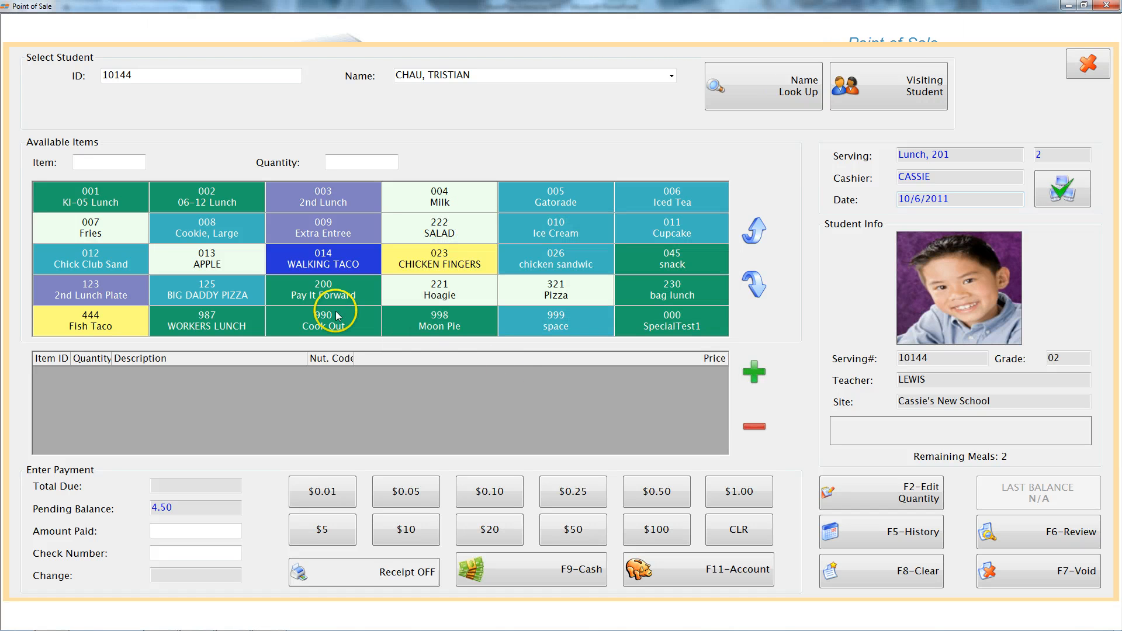
pyautogui.click(125, 205)
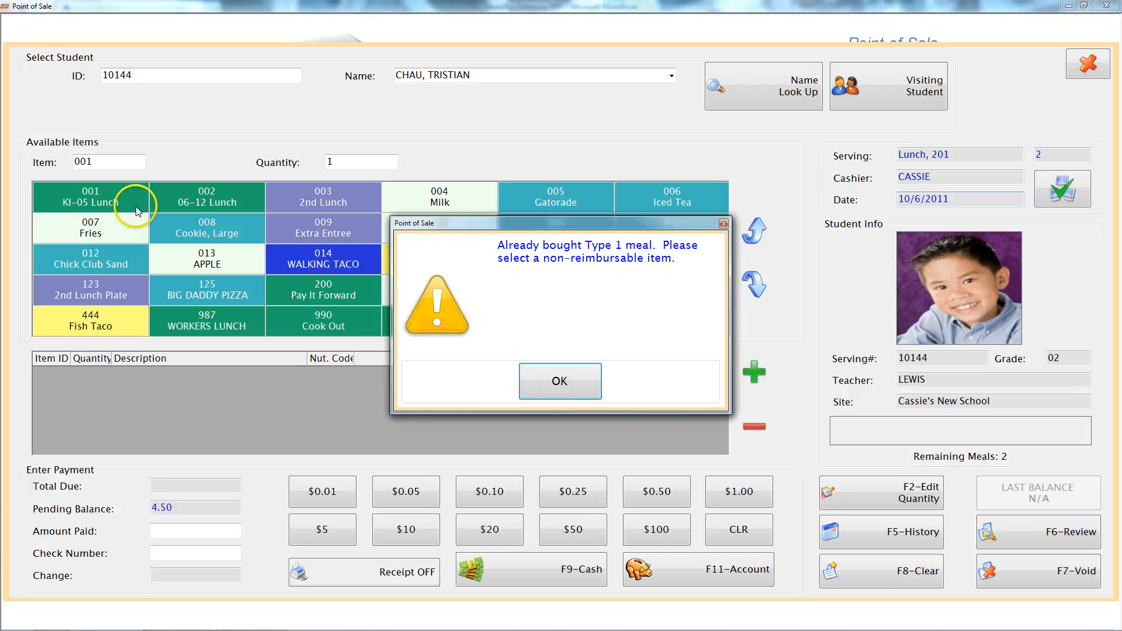
pyautogui.click(586, 379)
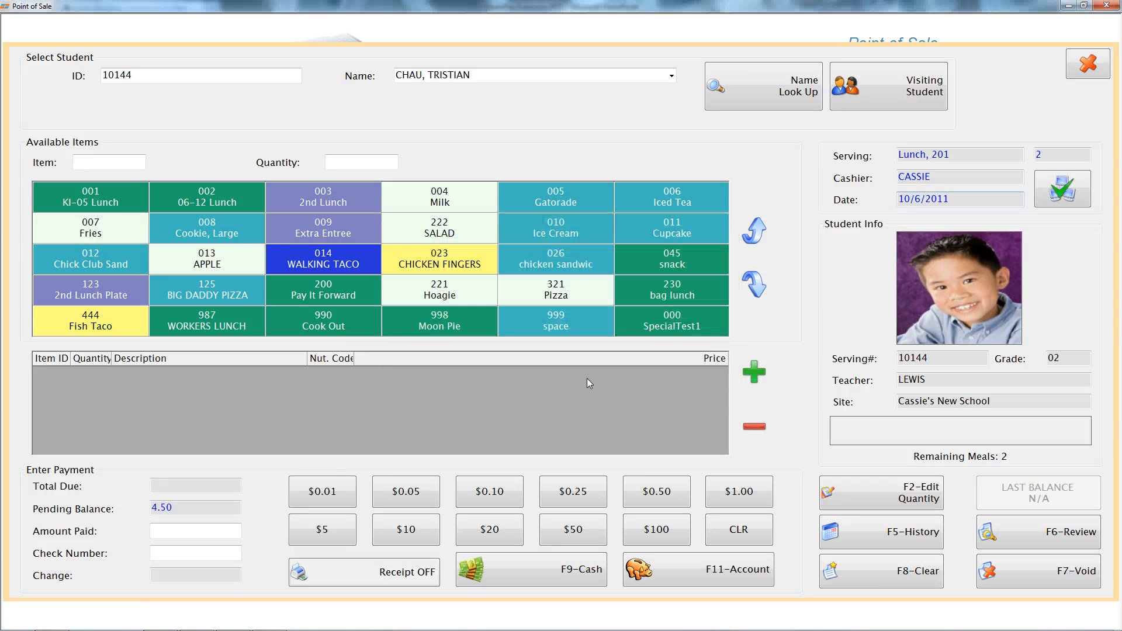
# Open the current student's history from the serving screen.
pyautogui.press('F5')
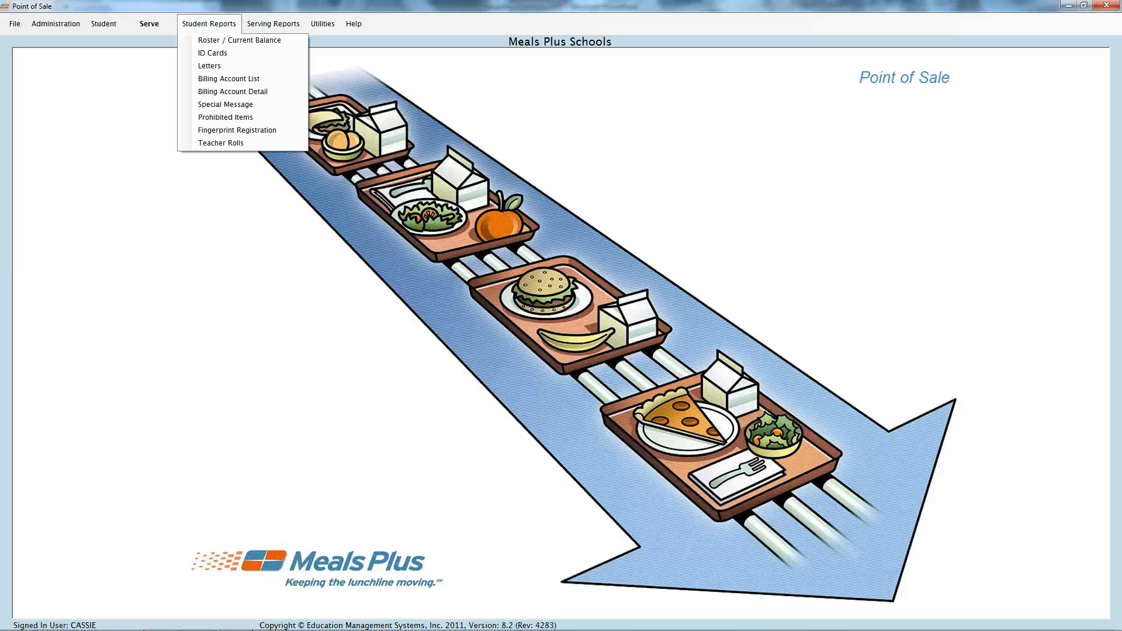
# Export the 10 / 2011 totals for serving site 201: Cassie's New School.
pyautogui.click(264, 24)
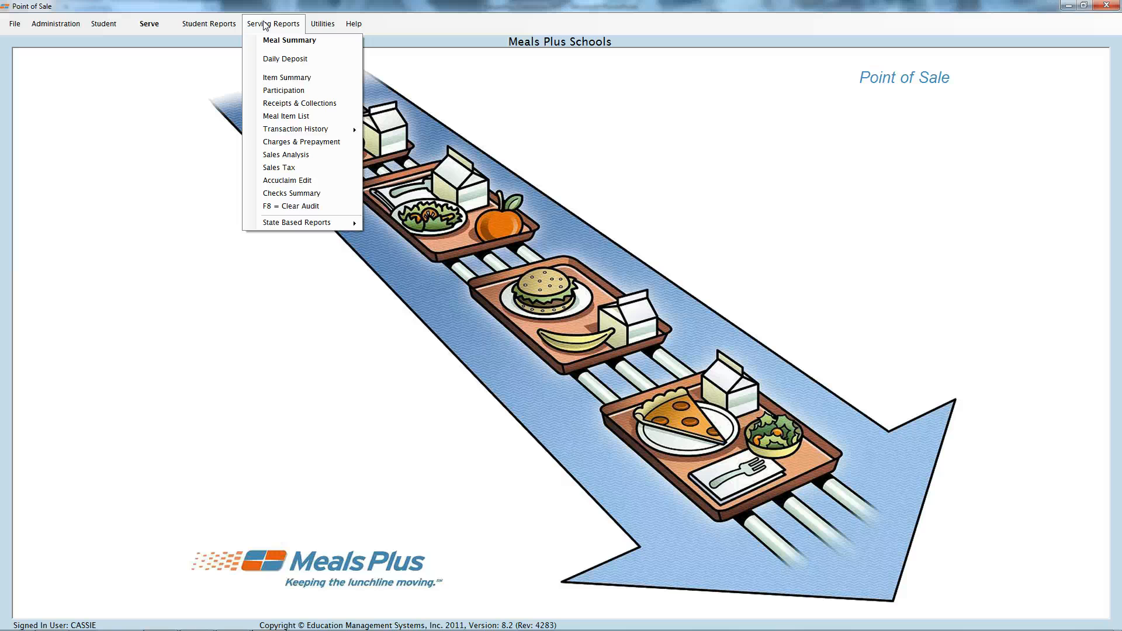
pyautogui.click(663, 337)
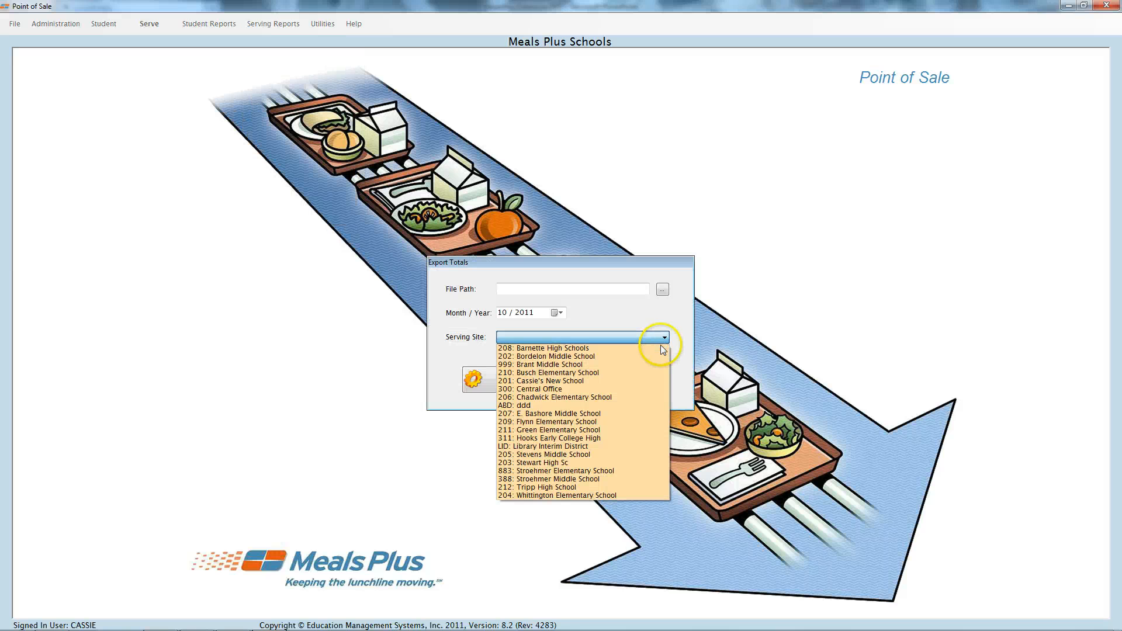
pyautogui.click(644, 380)
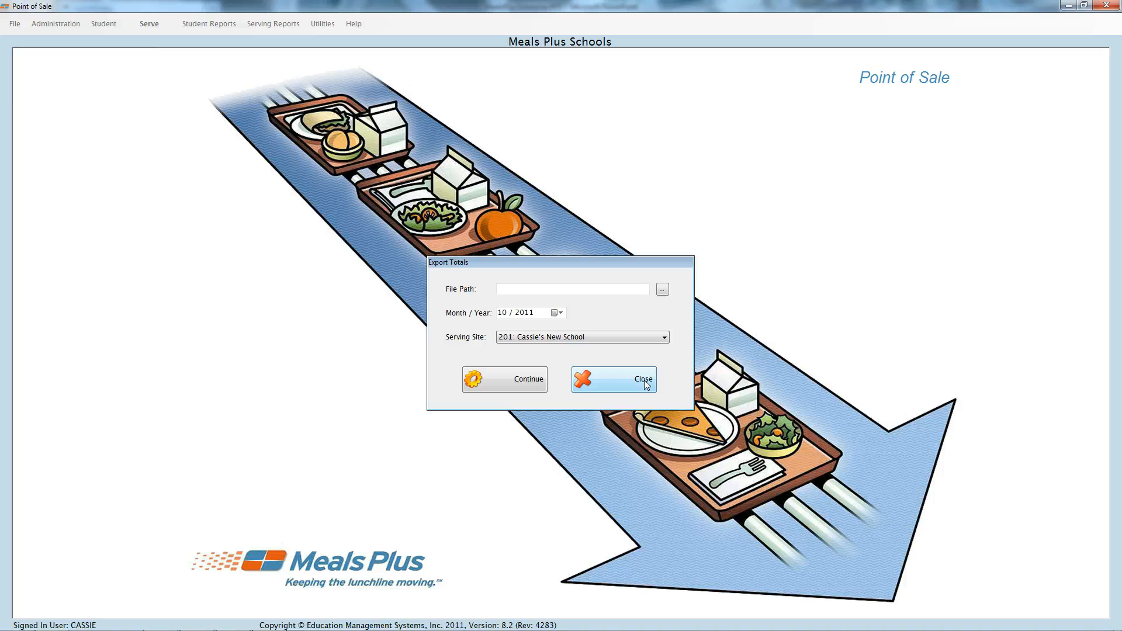
pyautogui.click(531, 387)
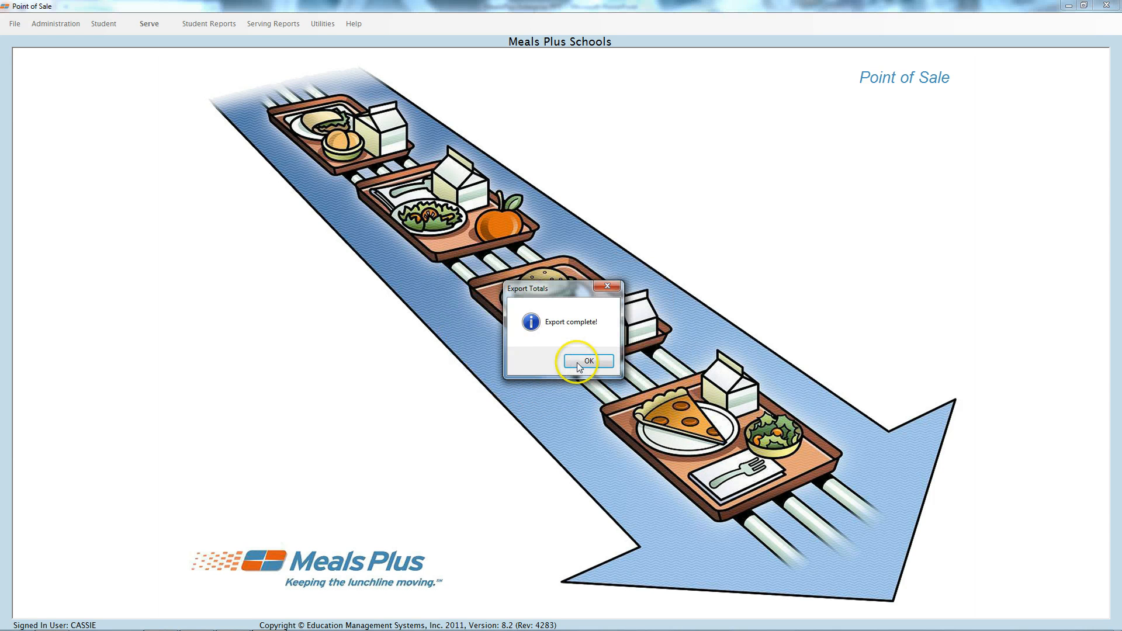
pyautogui.click(582, 362)
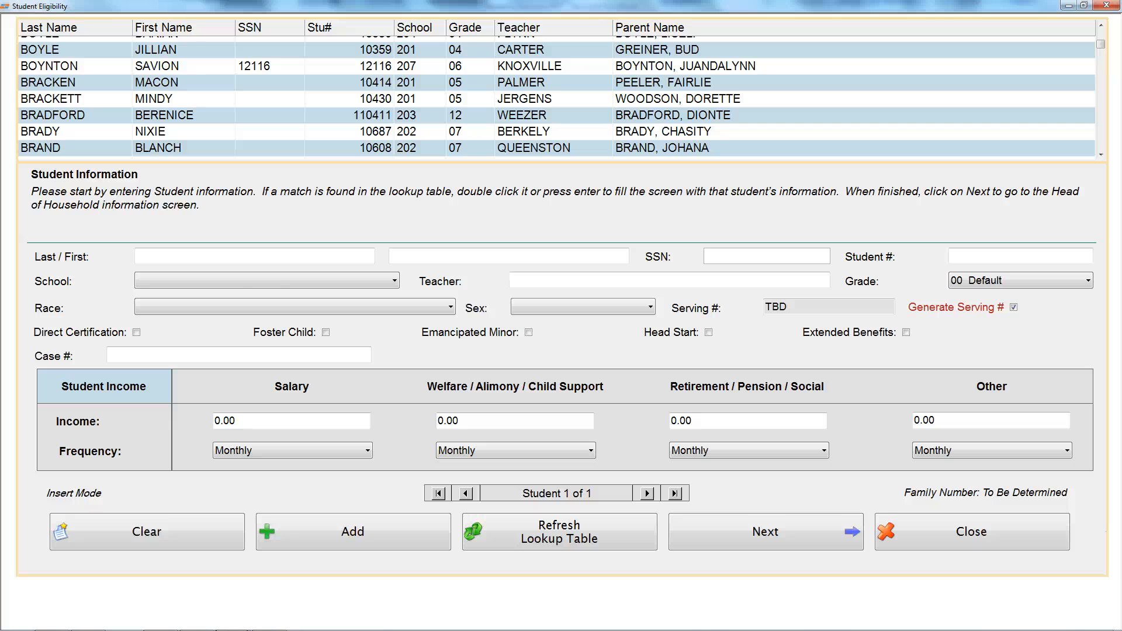
# In Student Eligibility, load a student from the lookup table, advance to Head of Household, and open the Homeless / Migrant / Runaway options.
pyautogui.moveTo(1101, 44); pyautogui.dragTo(1100, 35)
pyautogui.doubleClick(555, 126)
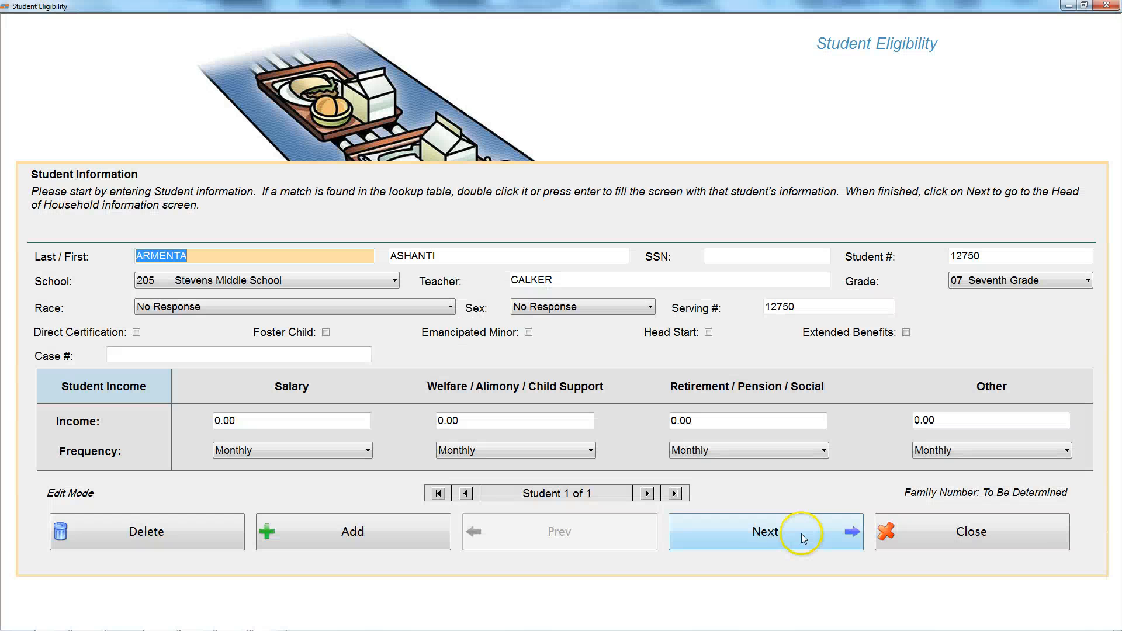
pyautogui.click(770, 534)
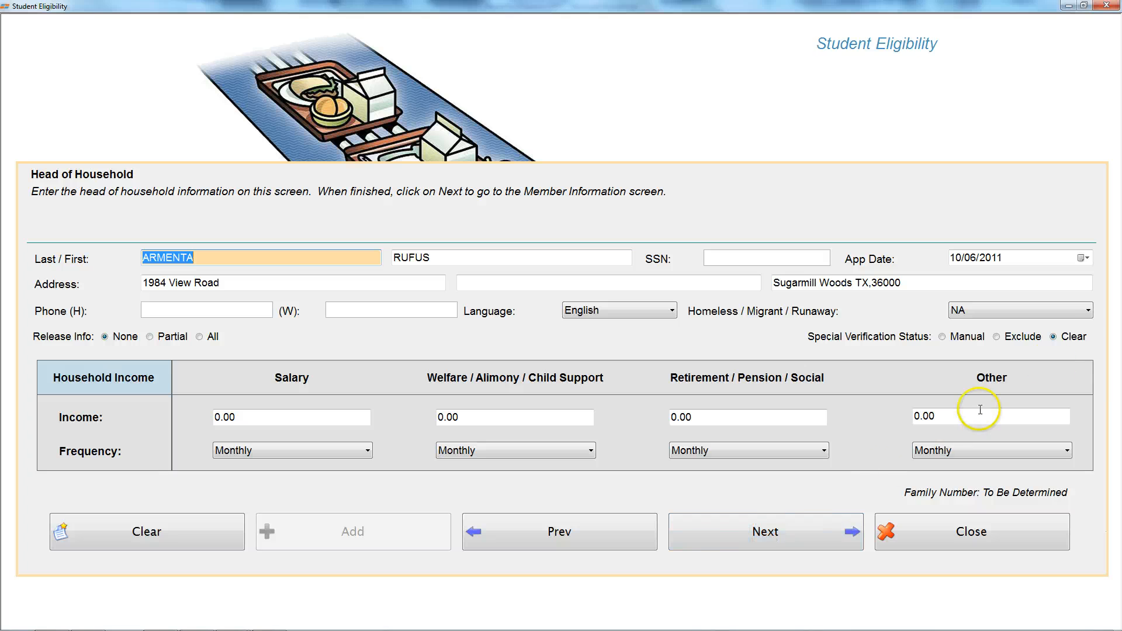
pyautogui.click(1087, 311)
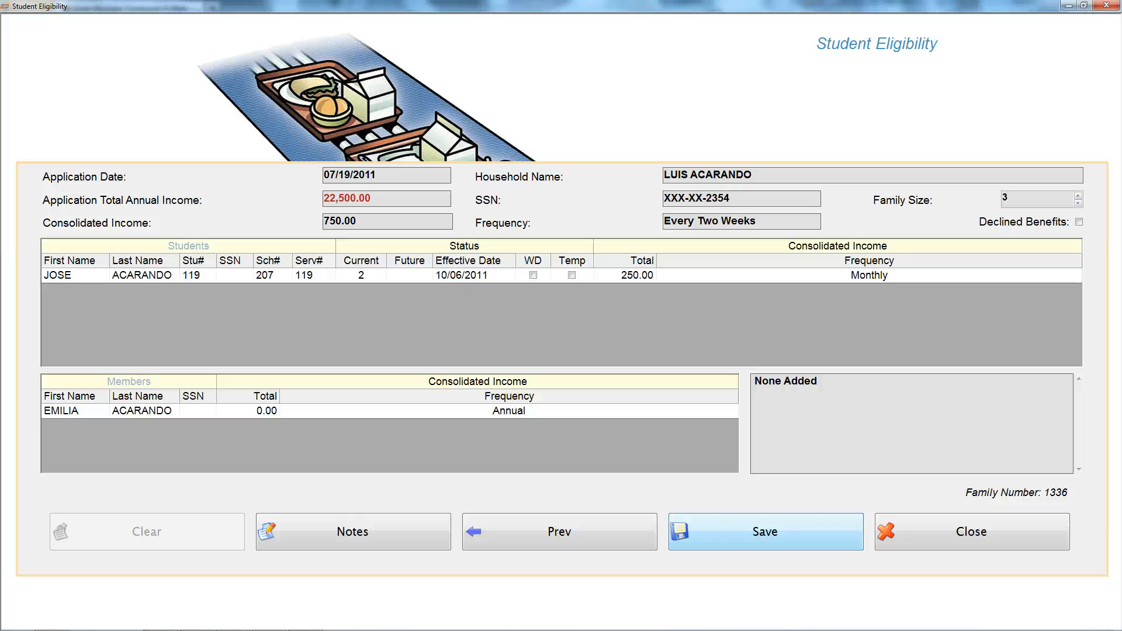
# Save the household's eligibility application from its summary screen.
pyautogui.click(762, 542)
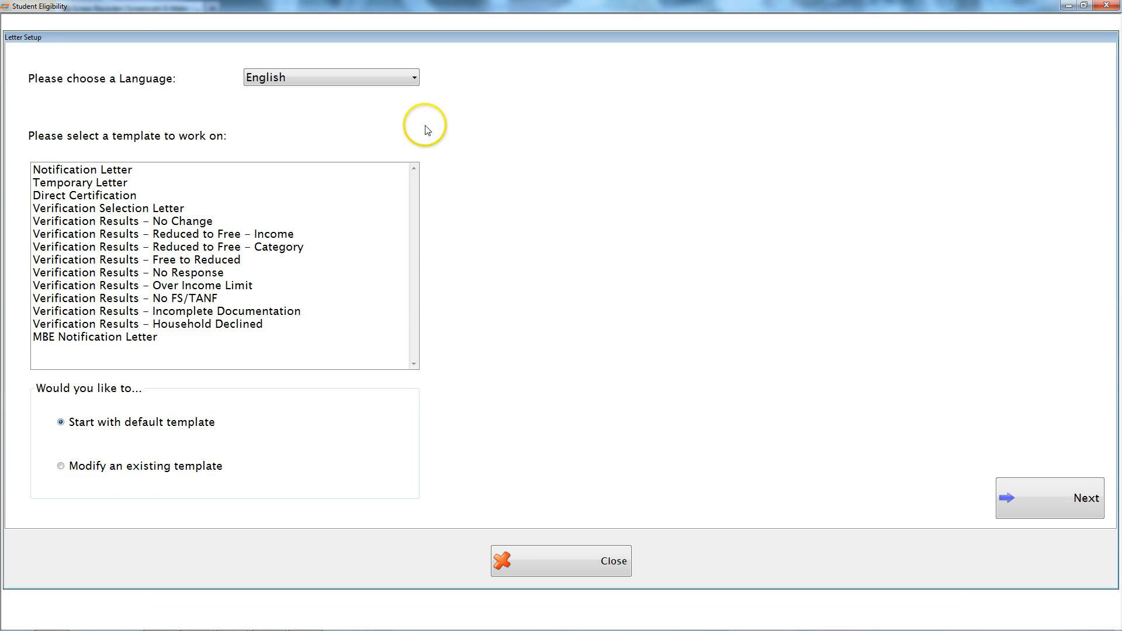
# Open the language choices for the letter templates in Letter Setup.
pyautogui.click(413, 78)
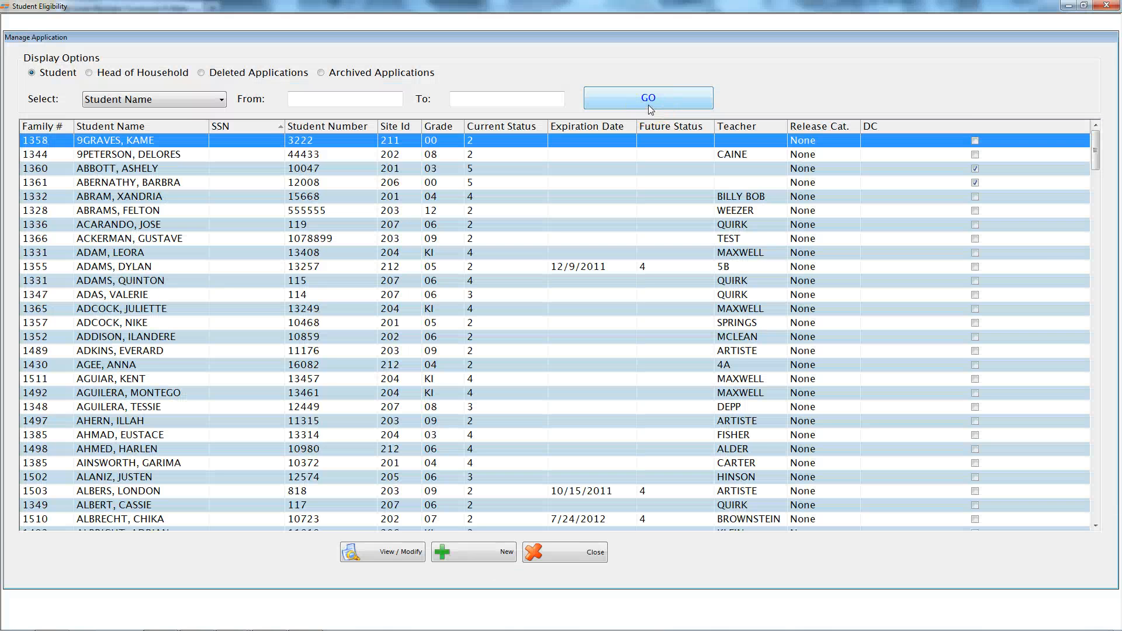
# List the student applications, preview the one for the grade 12 student at site 203, and open its 2011 archived version.
pyautogui.click(649, 99)
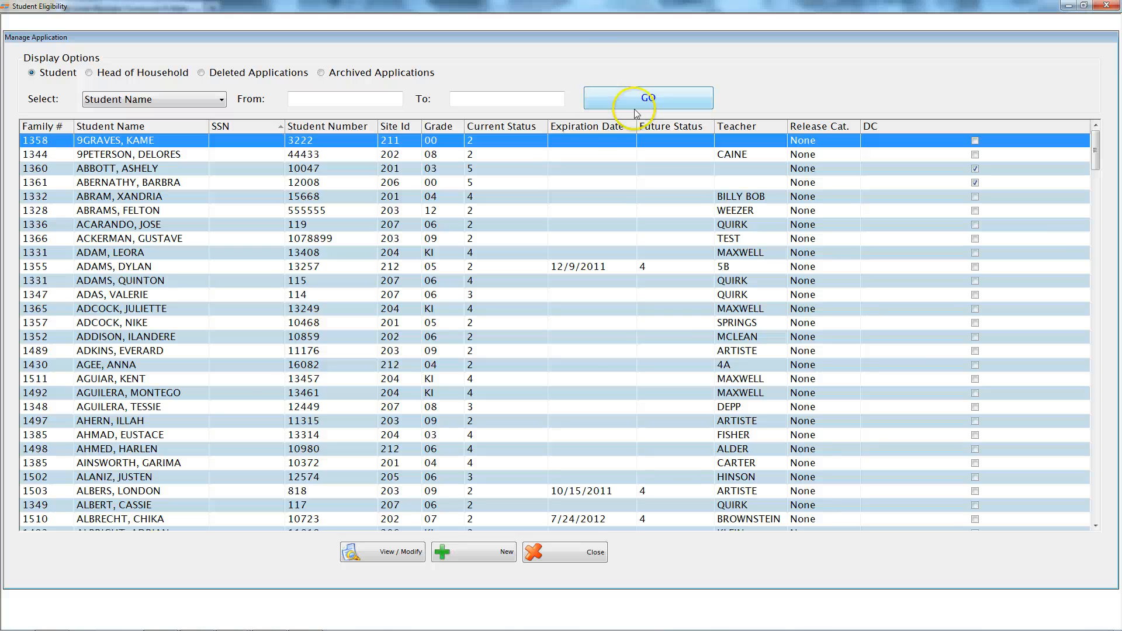
pyautogui.click(314, 211)
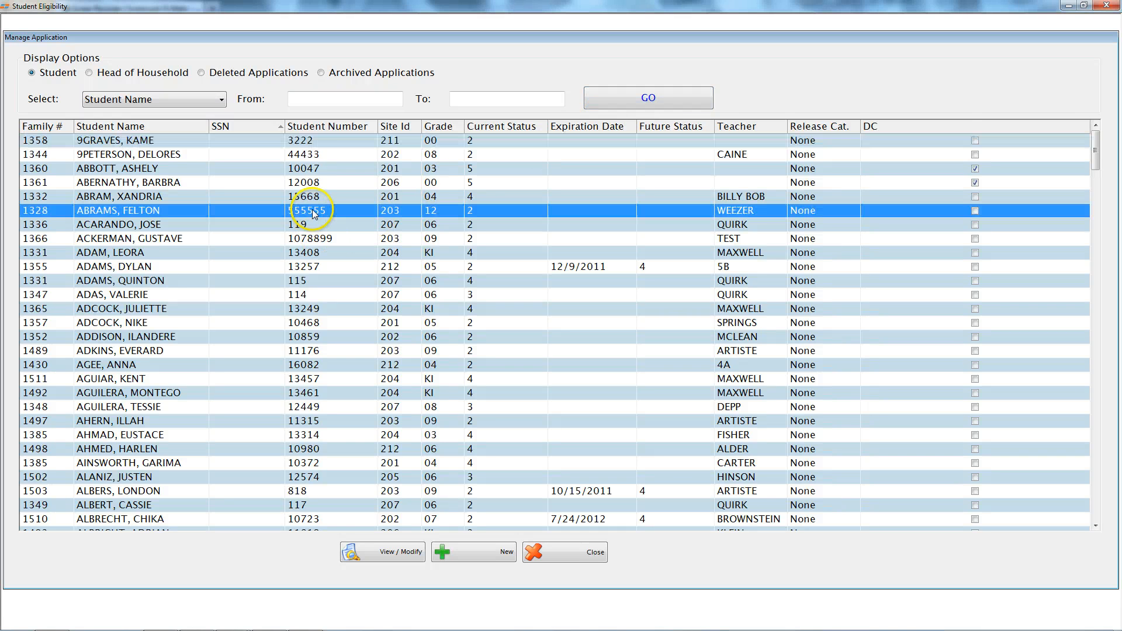
pyautogui.click(386, 552)
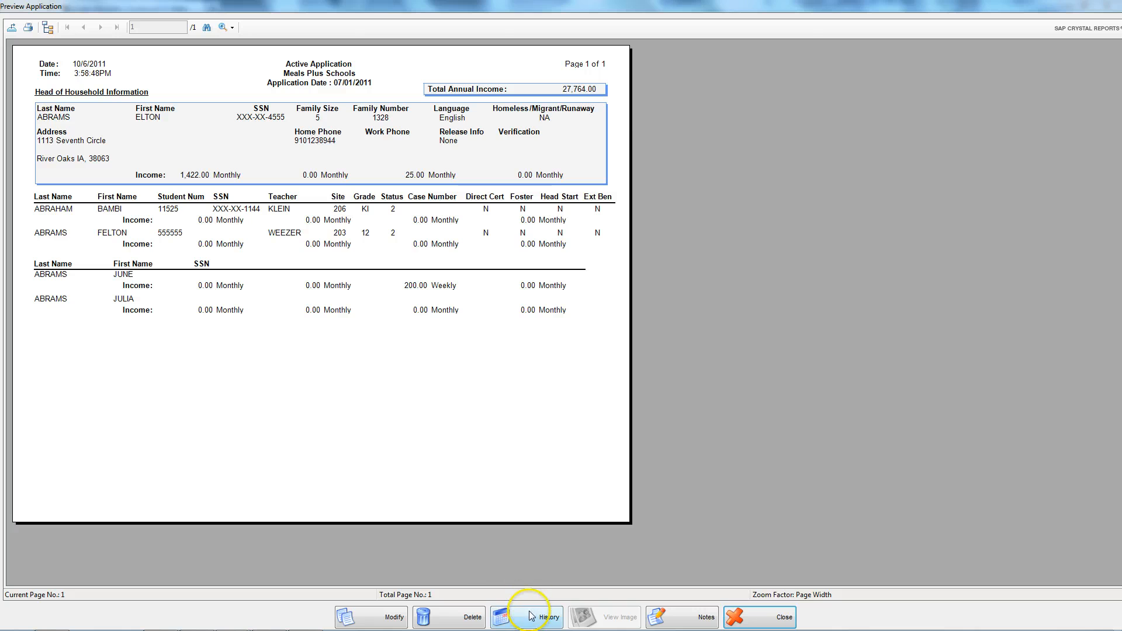
pyautogui.click(532, 615)
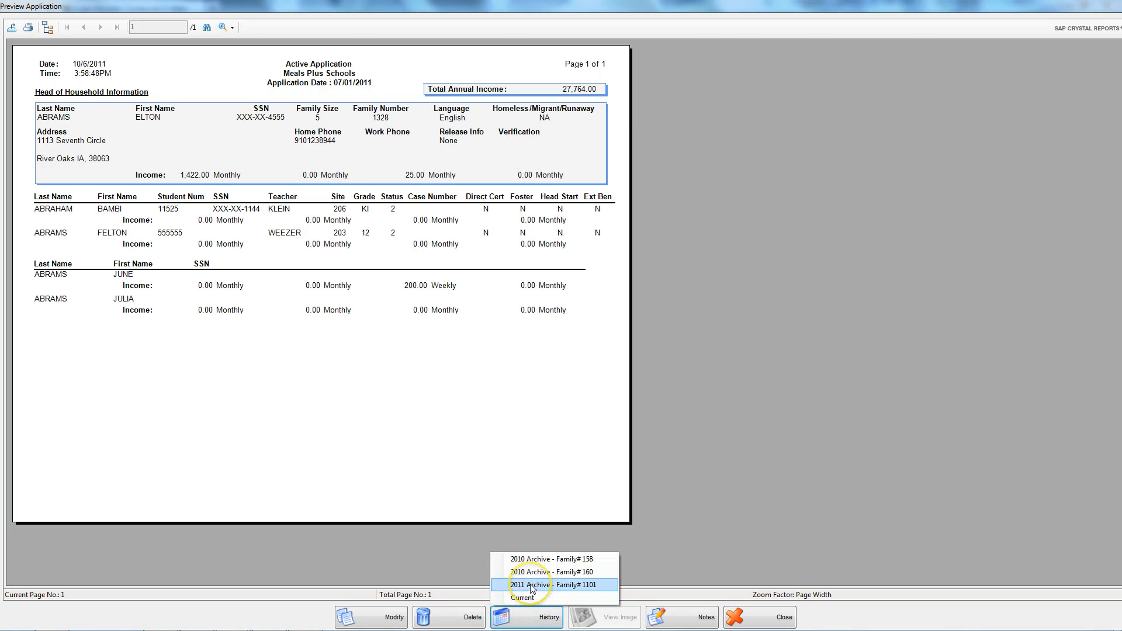
pyautogui.click(532, 586)
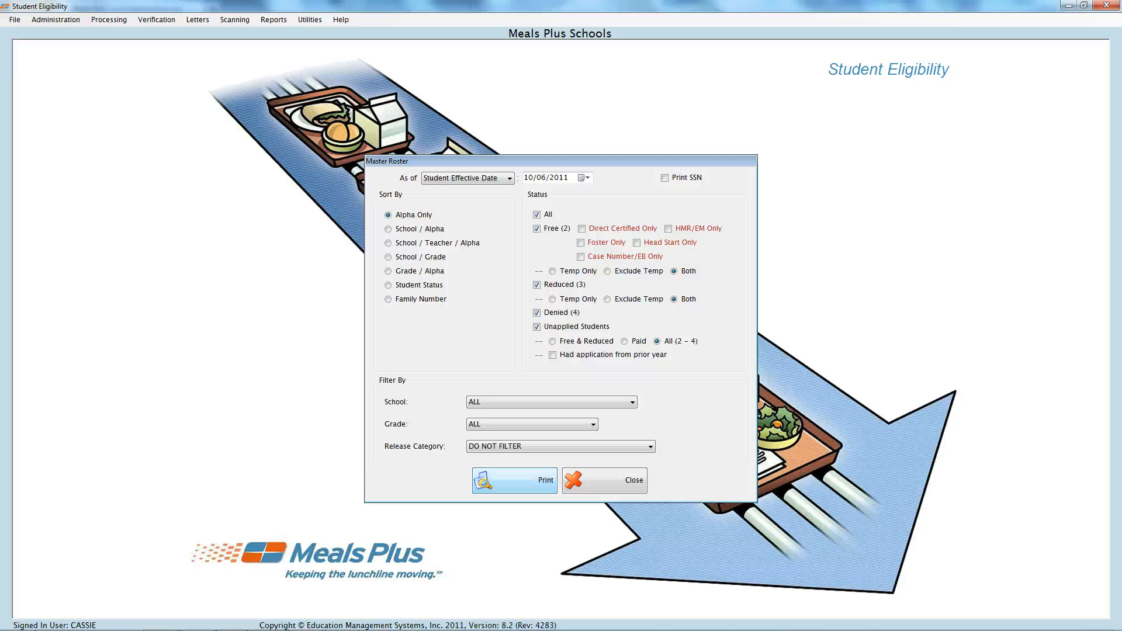
# Print the Master Roster as of 10/06/2011 in Alpha Only order with all statuses, schools and grades.
pyautogui.click(514, 480)
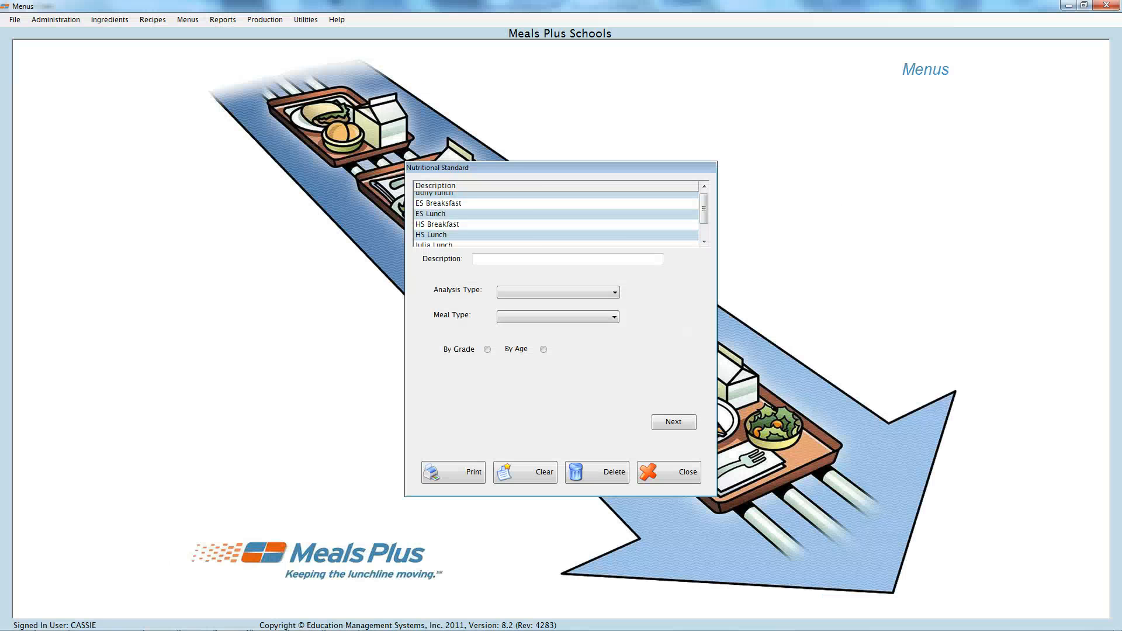
# In Menus, open the Analysis Type options for a nutritional standard.
pyautogui.click(615, 294)
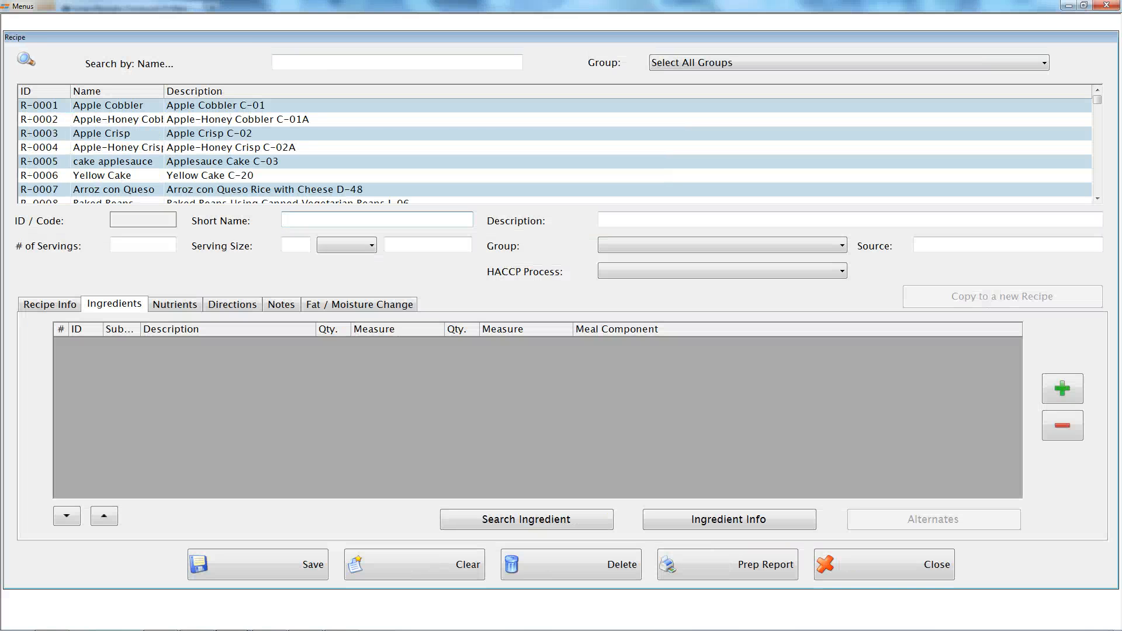
# Copy the R-0001 Apple Cobbler recipe to a new recipe and dismiss the notice.
pyautogui.click(349, 105)
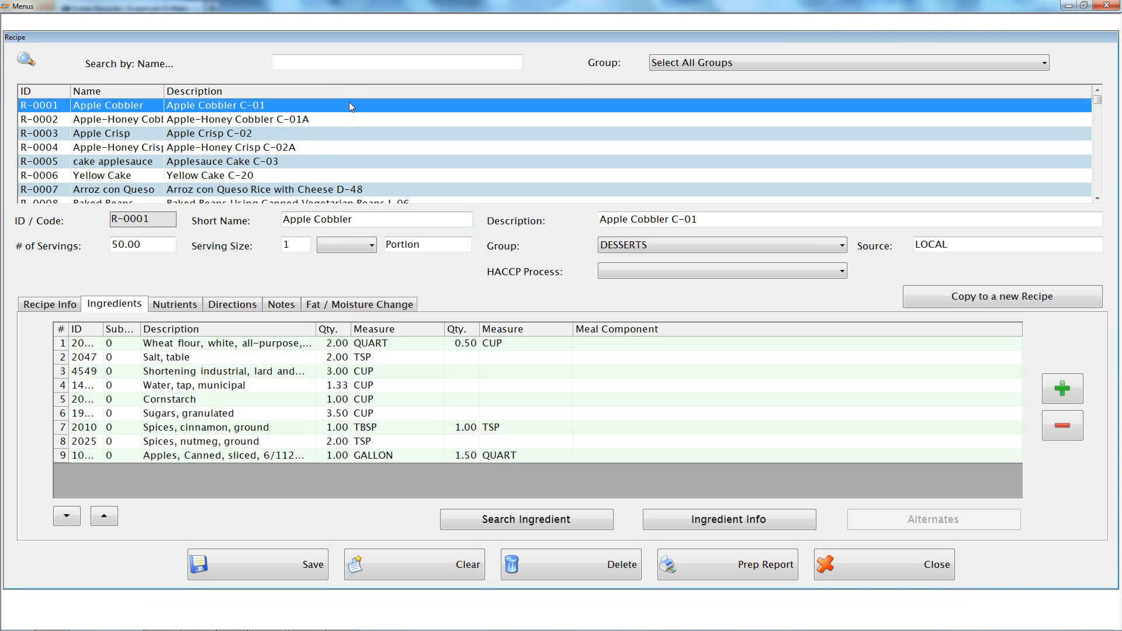
pyautogui.click(947, 302)
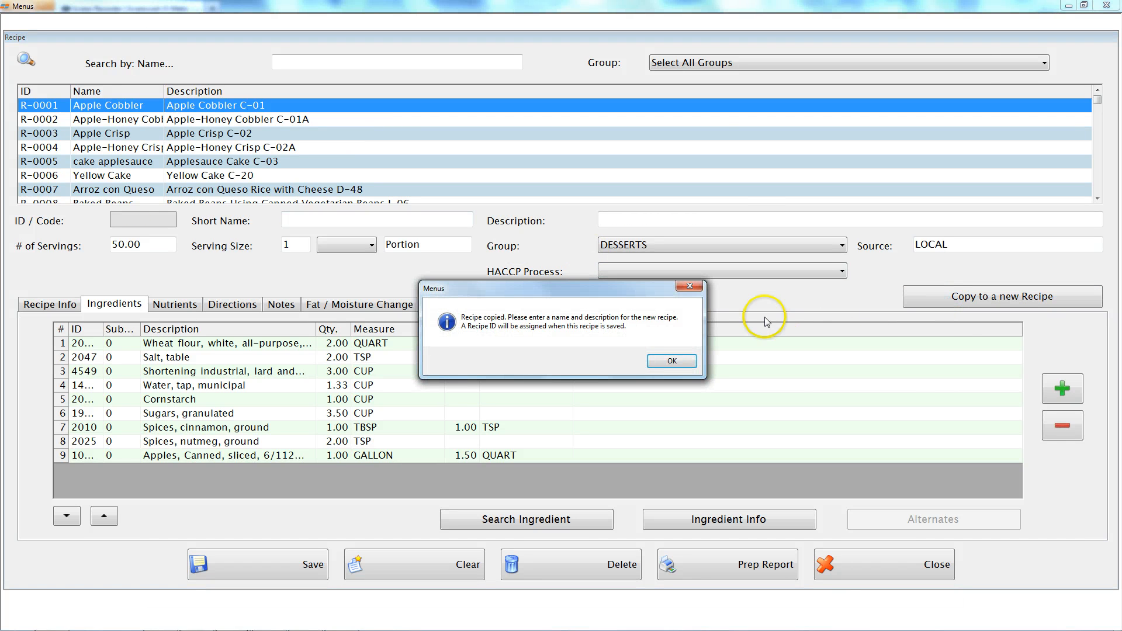
pyautogui.click(659, 361)
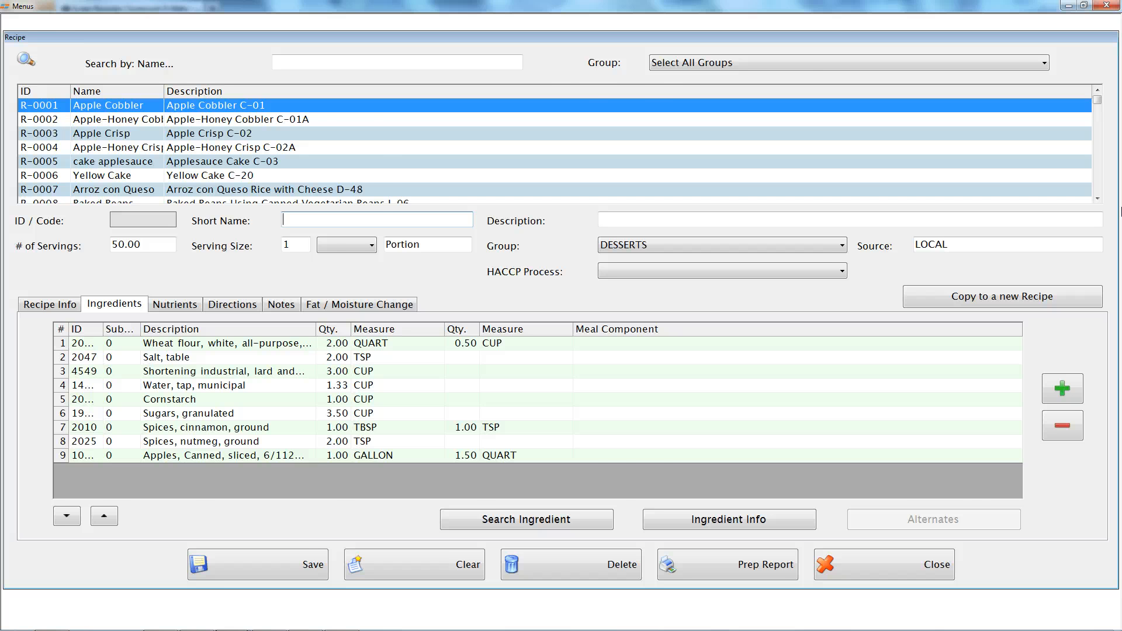
pyautogui.click(967, 125)
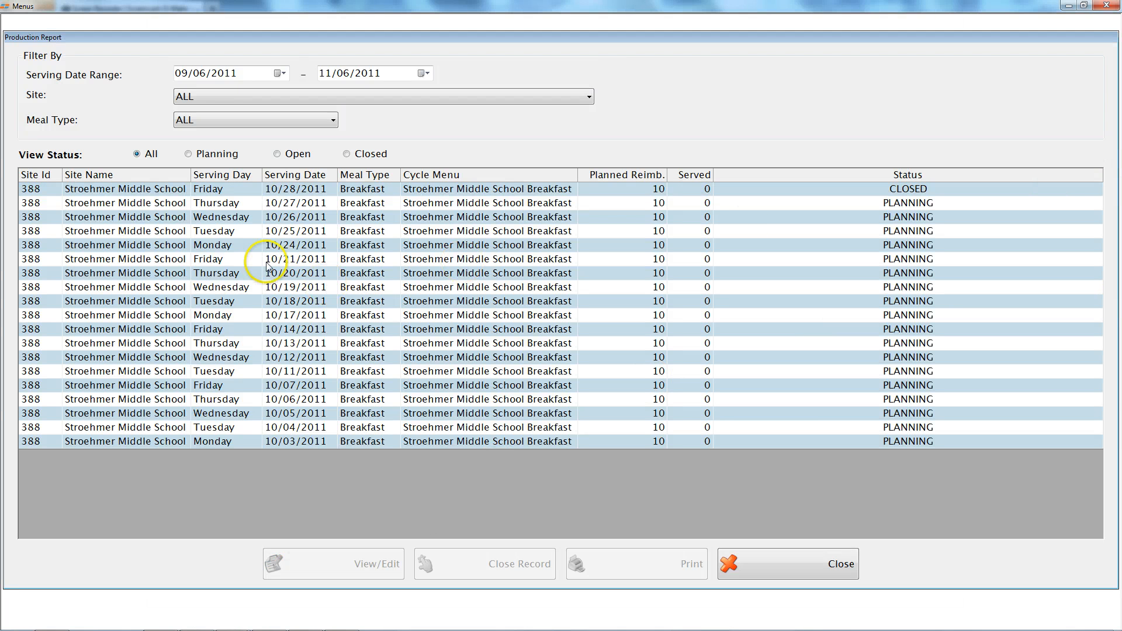
# Open the 10/27/2011 breakfast production record for Stroehmer Middle School, then save and close the record.
pyautogui.click(222, 206)
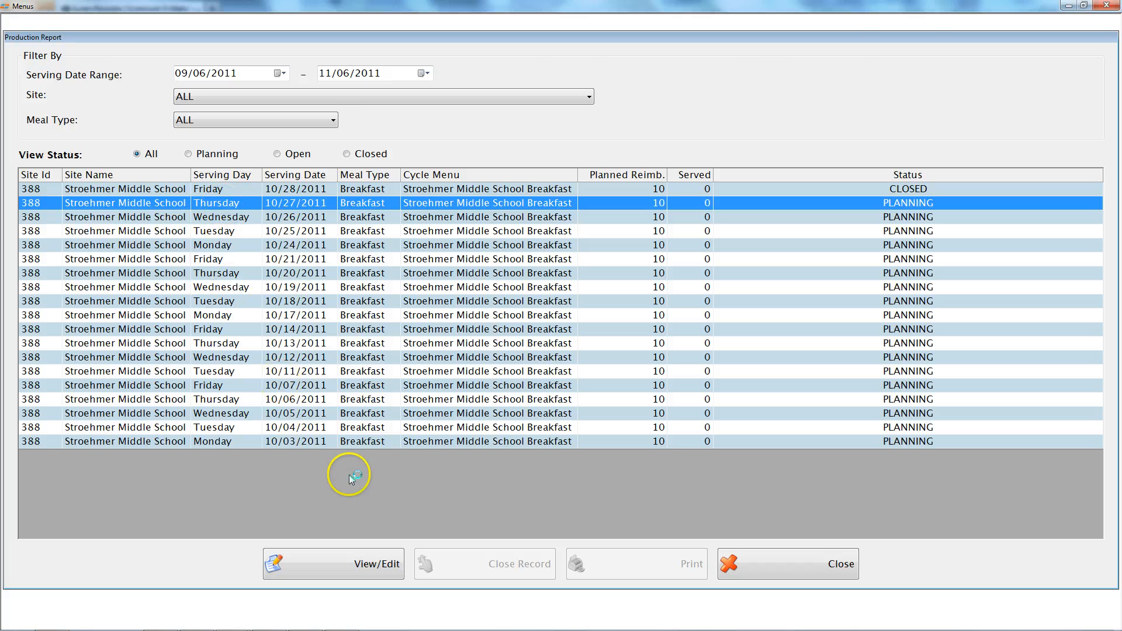
pyautogui.click(402, 565)
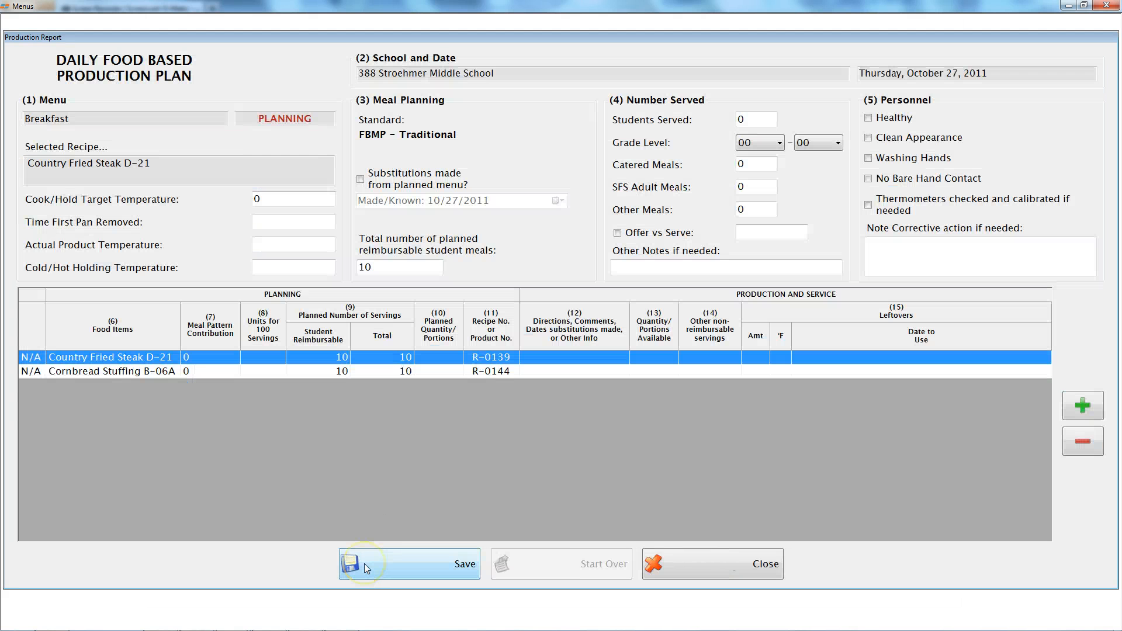
pyautogui.click(365, 563)
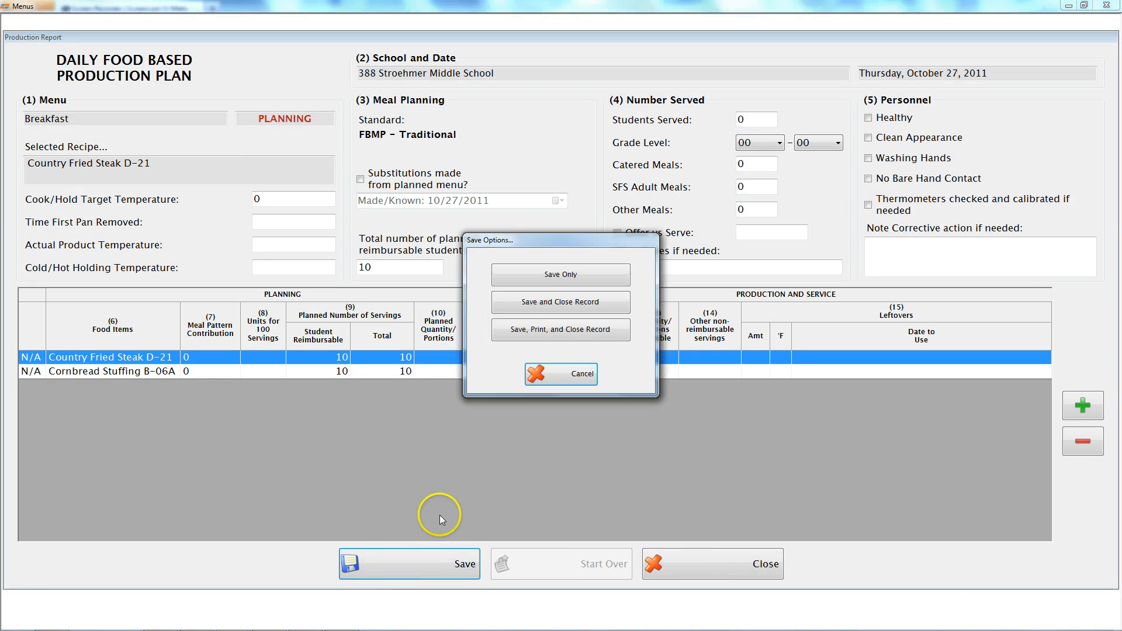
pyautogui.click(575, 303)
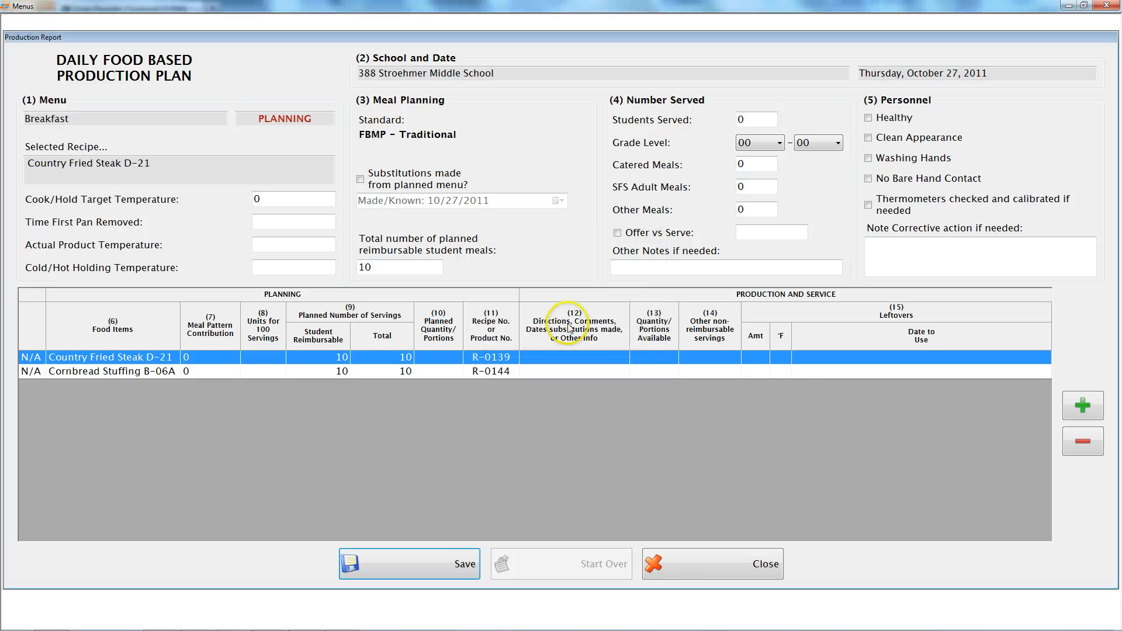
pyautogui.click(518, 486)
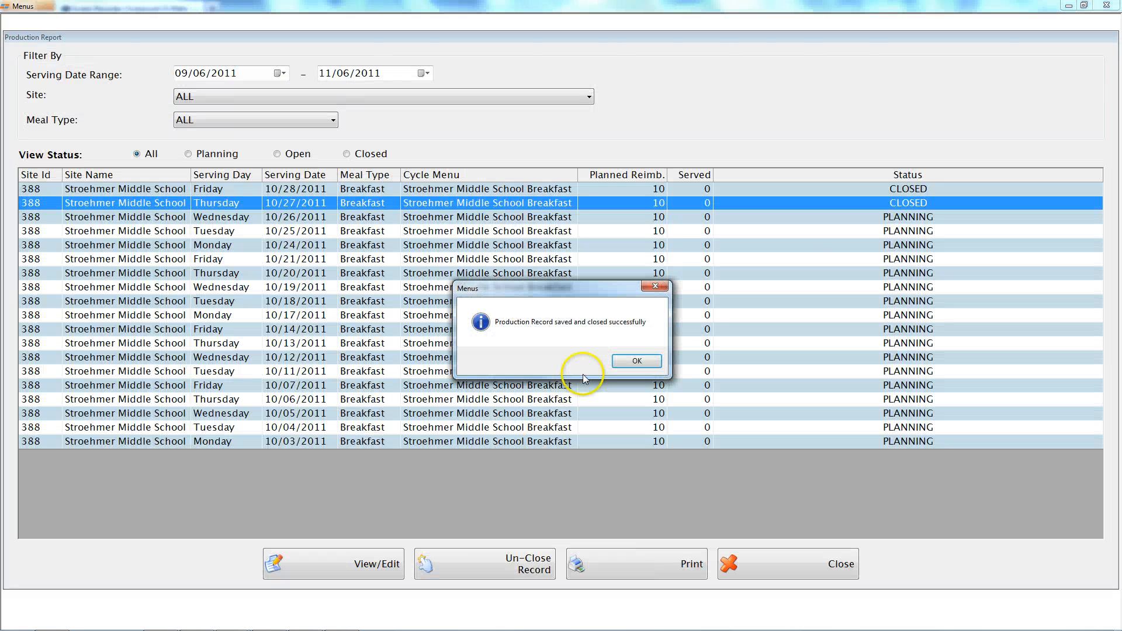
pyautogui.click(631, 361)
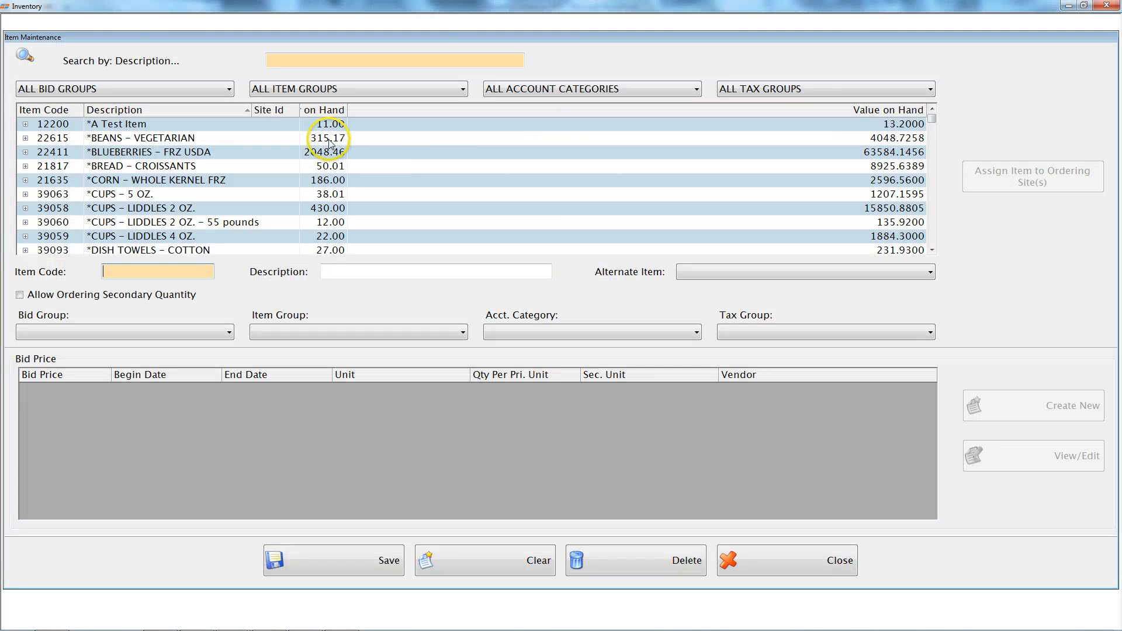
# In Inventory, select the *BEANS - VEGETARIAN item and its US Food Service bid price, and open the item's assignment to ordering sites.
pyautogui.click(327, 140)
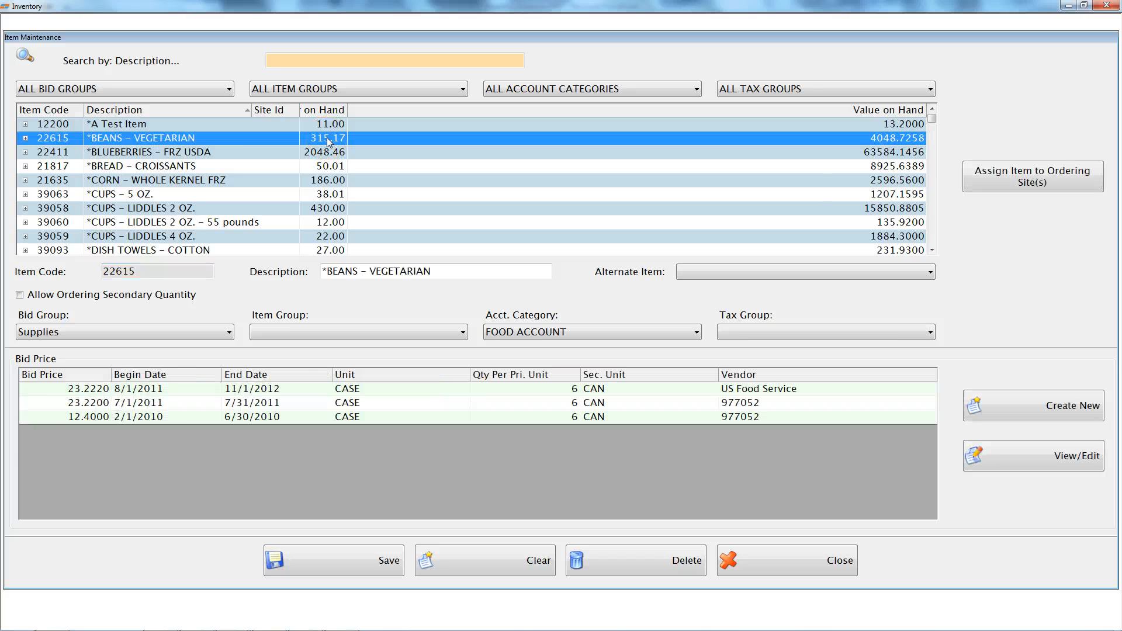
pyautogui.click(326, 390)
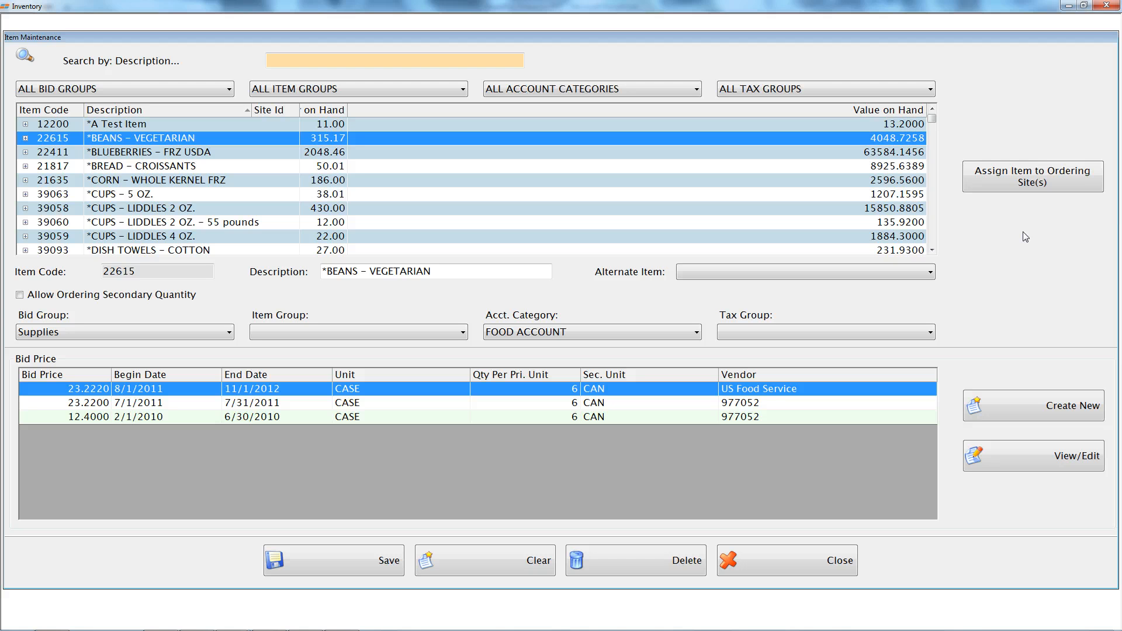
pyautogui.click(1017, 186)
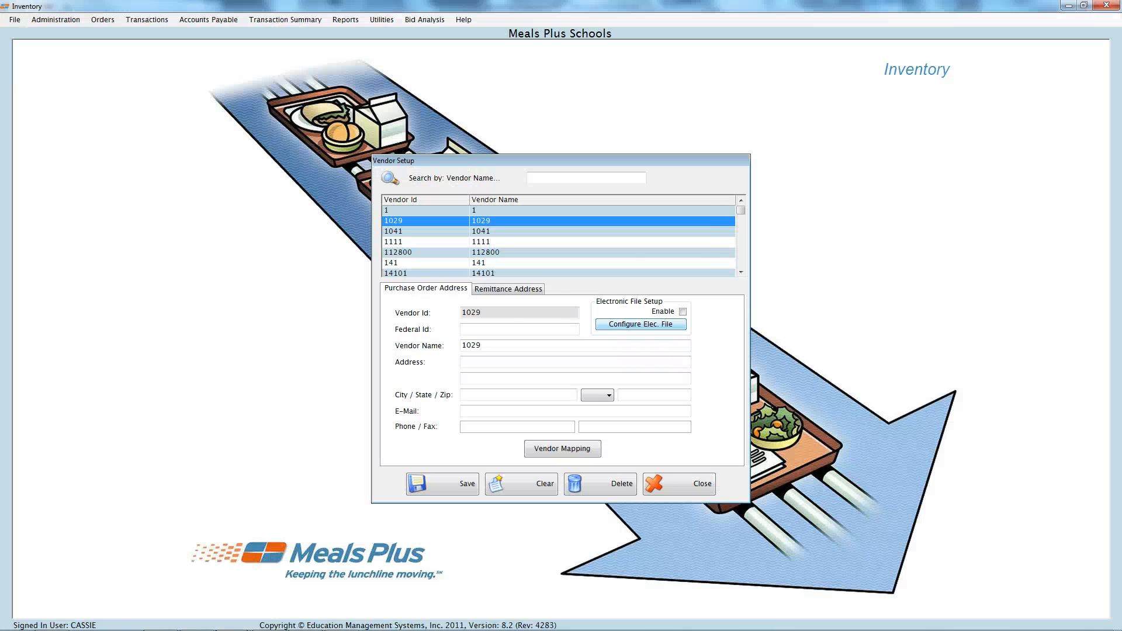
# Open the electronic file configuration for vendor 1029 in Vendor Setup.
pyautogui.click(641, 324)
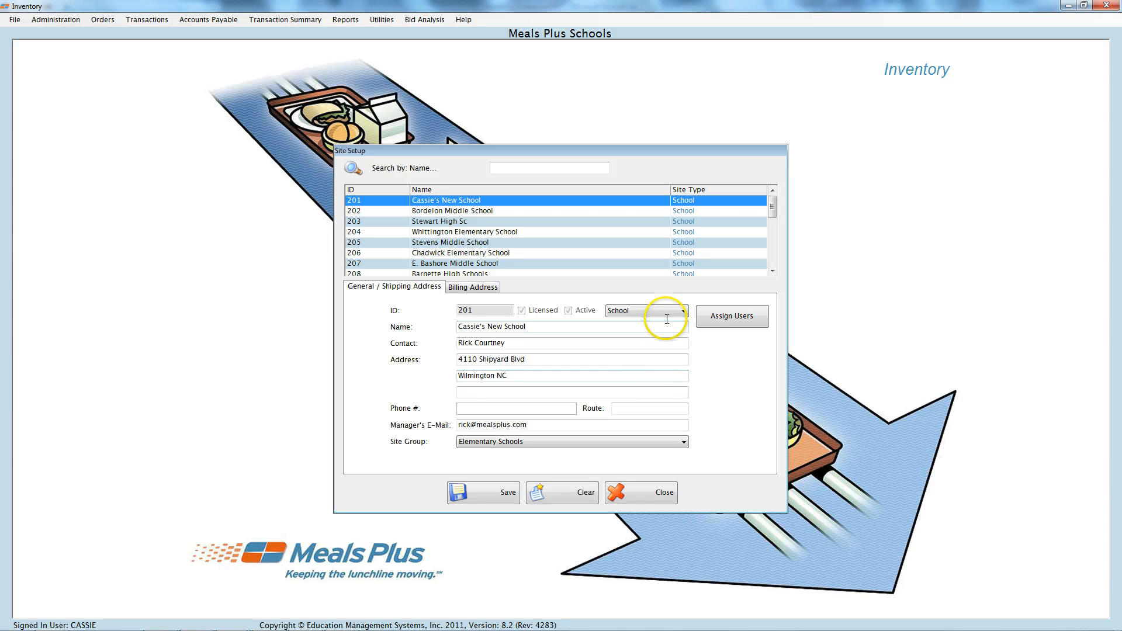
# Open the site type options for site 201 Cassie's New School in Site Setup.
pyautogui.click(683, 312)
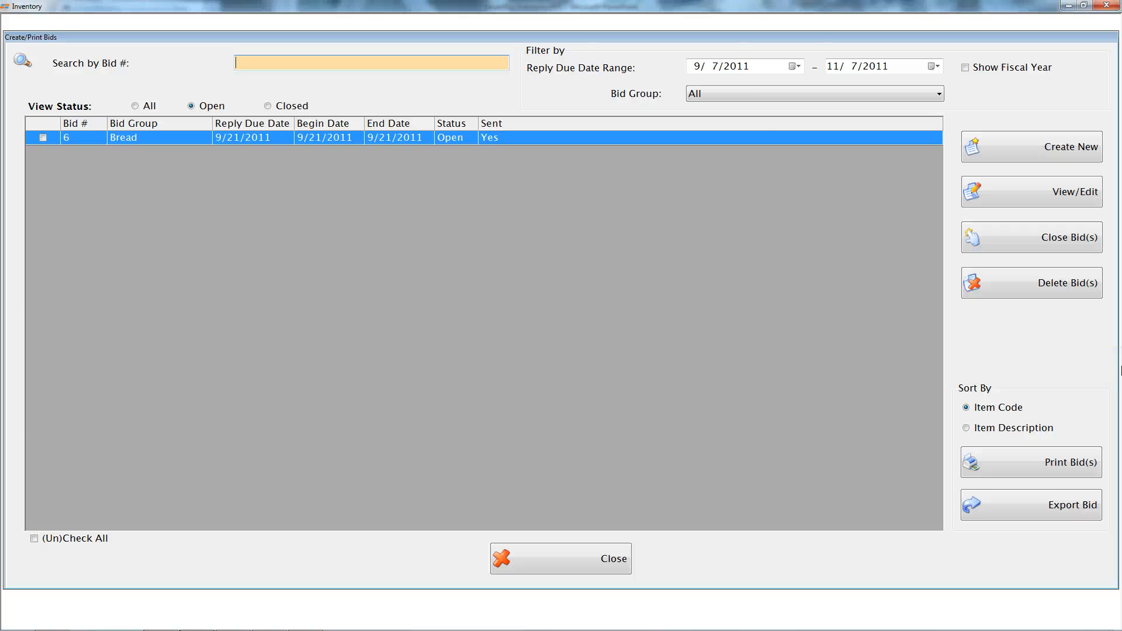
# Open the Bread group's bid 6 for viewing and editing.
pyautogui.click(1032, 192)
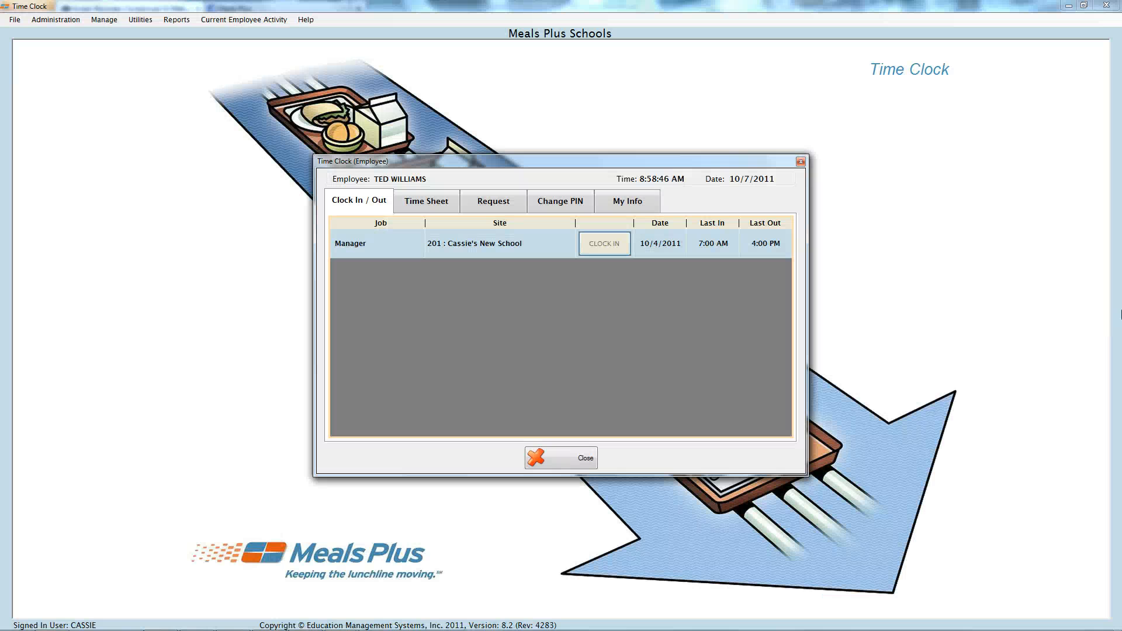
# In Time Clock, clock the employee in for the Manager job at 201: Cassie's New School.
pyautogui.click(605, 254)
pyautogui.click(605, 252)
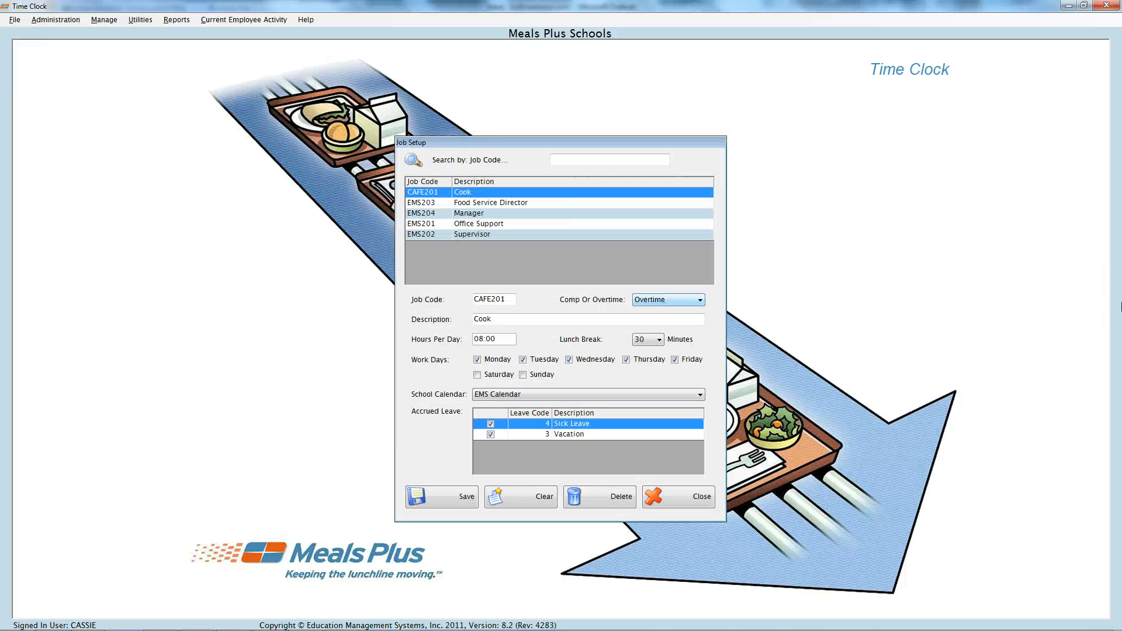
# Open the Comp Or Overtime options for the CAFE201 Cook job in Job Setup.
pyautogui.click(700, 300)
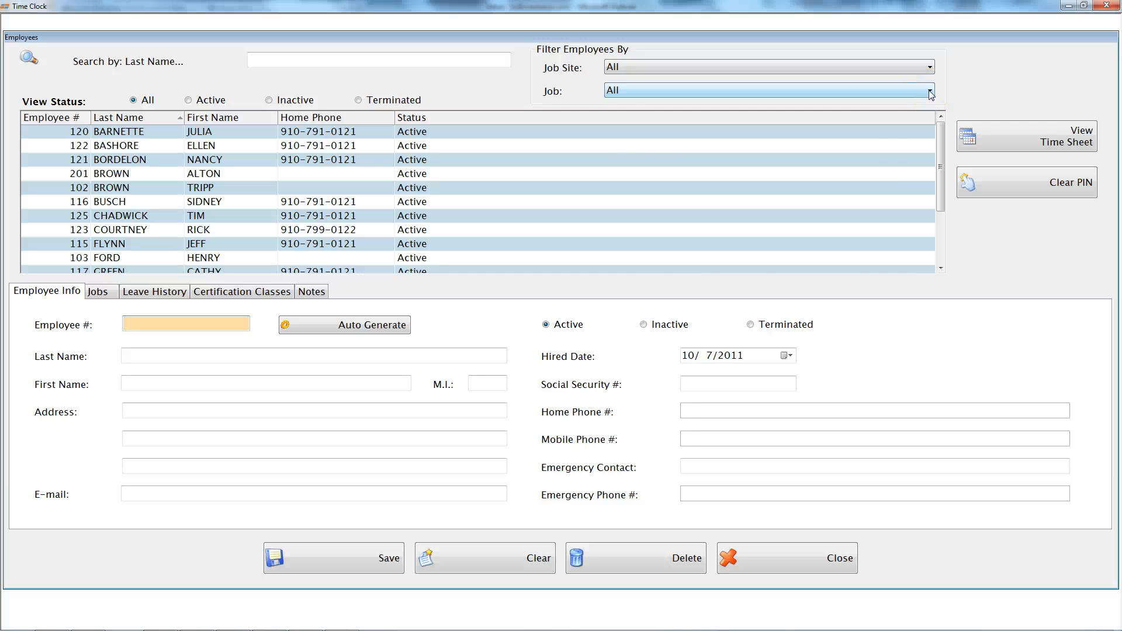
# Open the Job filter options for the employee list.
pyautogui.click(929, 91)
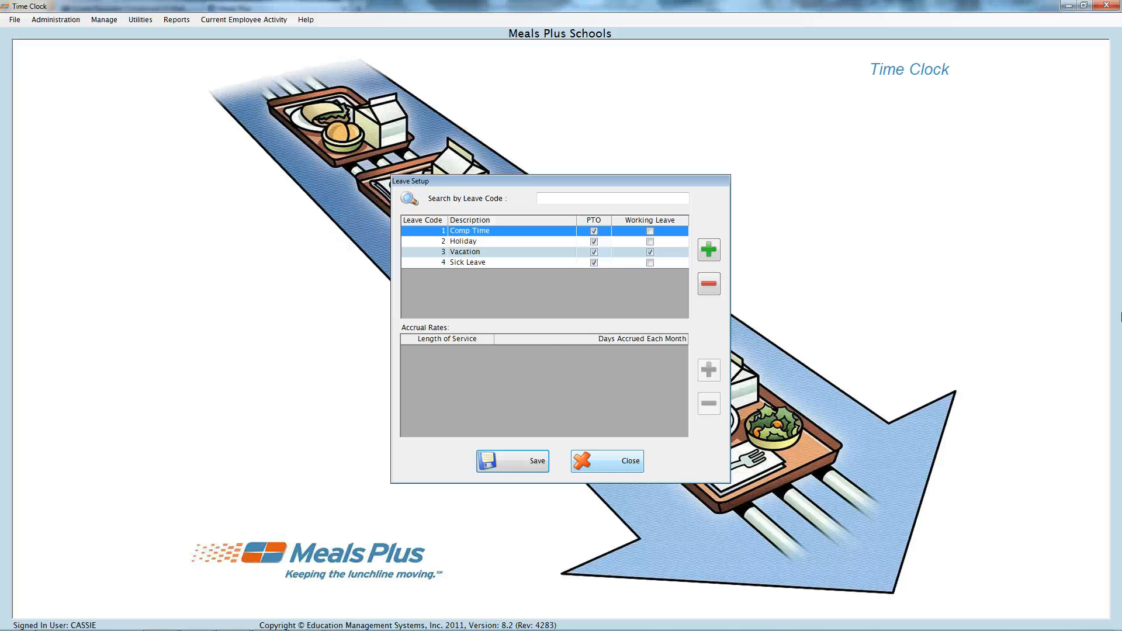
# Close Leave Setup and print the weekly Time Sheet summary for all sites, one week beginning Sunday 2/21/2010.
pyautogui.click(607, 460)
pyautogui.click(176, 20)
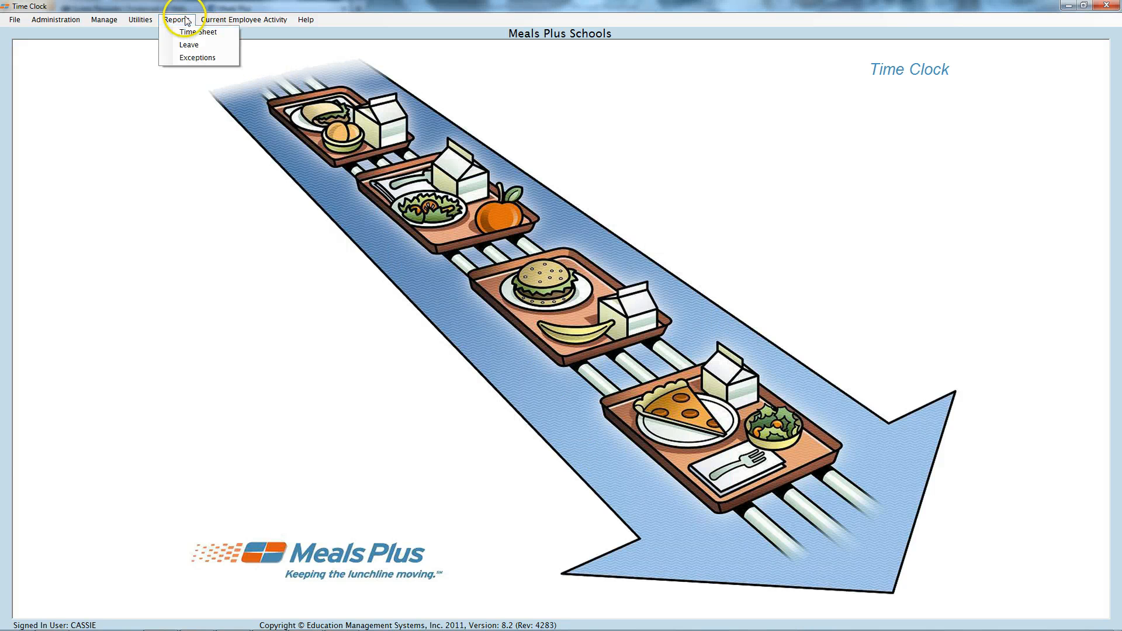
pyautogui.click(188, 31)
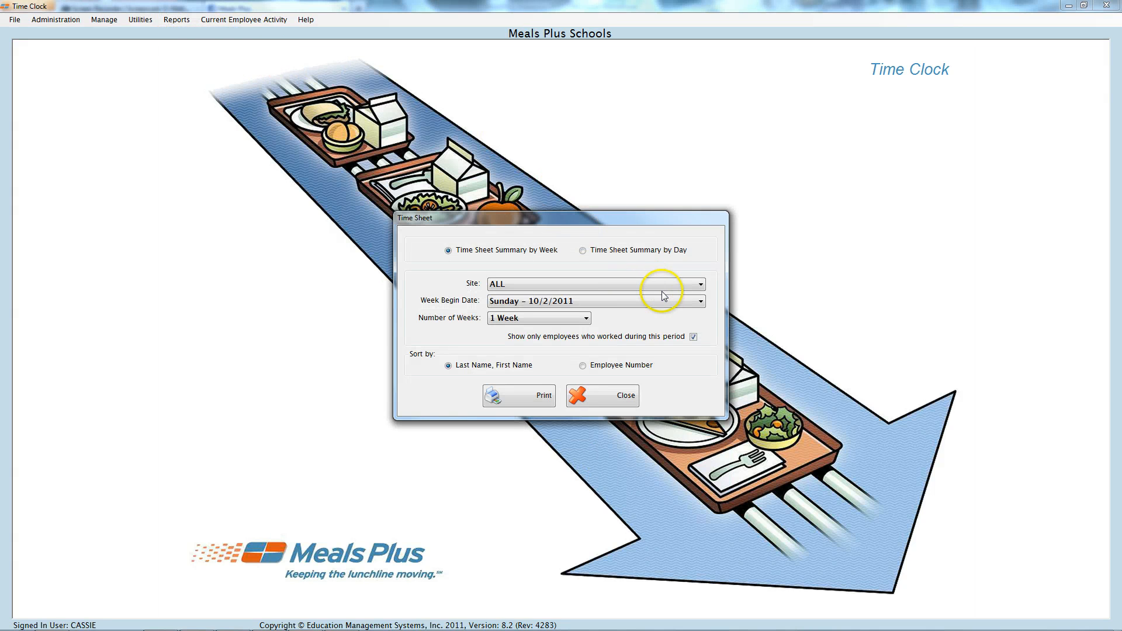
pyautogui.click(668, 300)
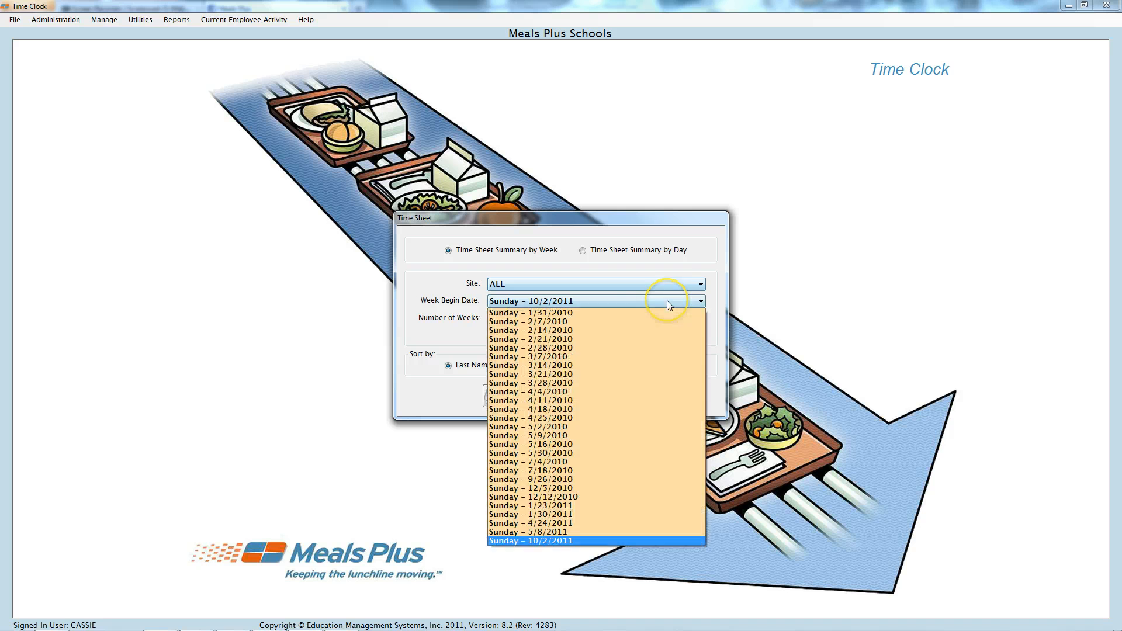
pyautogui.click(649, 341)
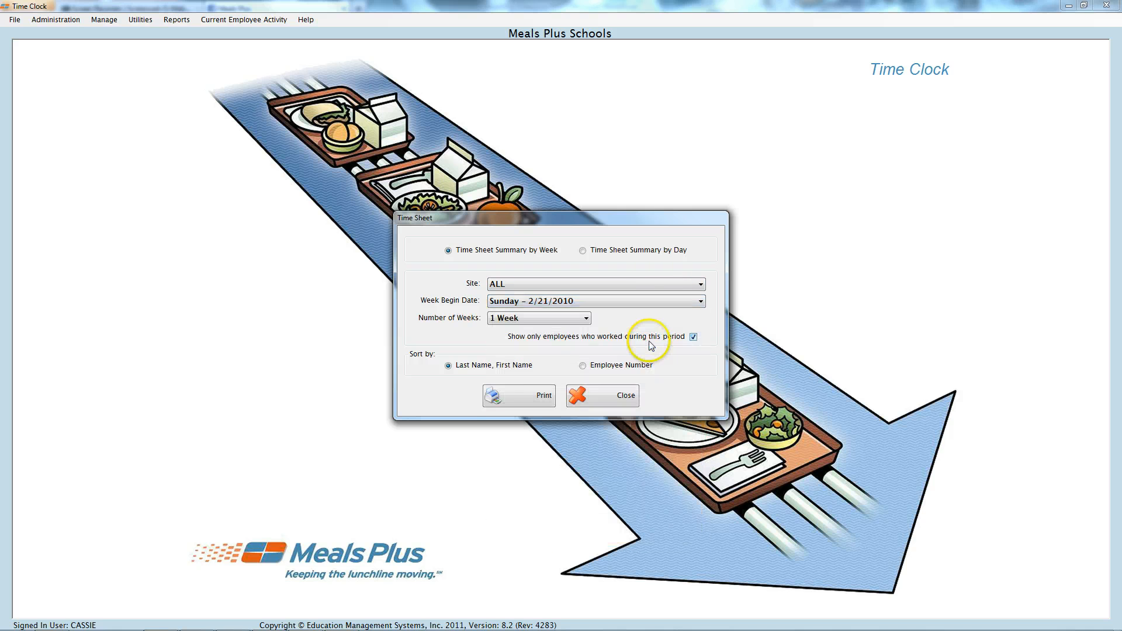
pyautogui.click(528, 397)
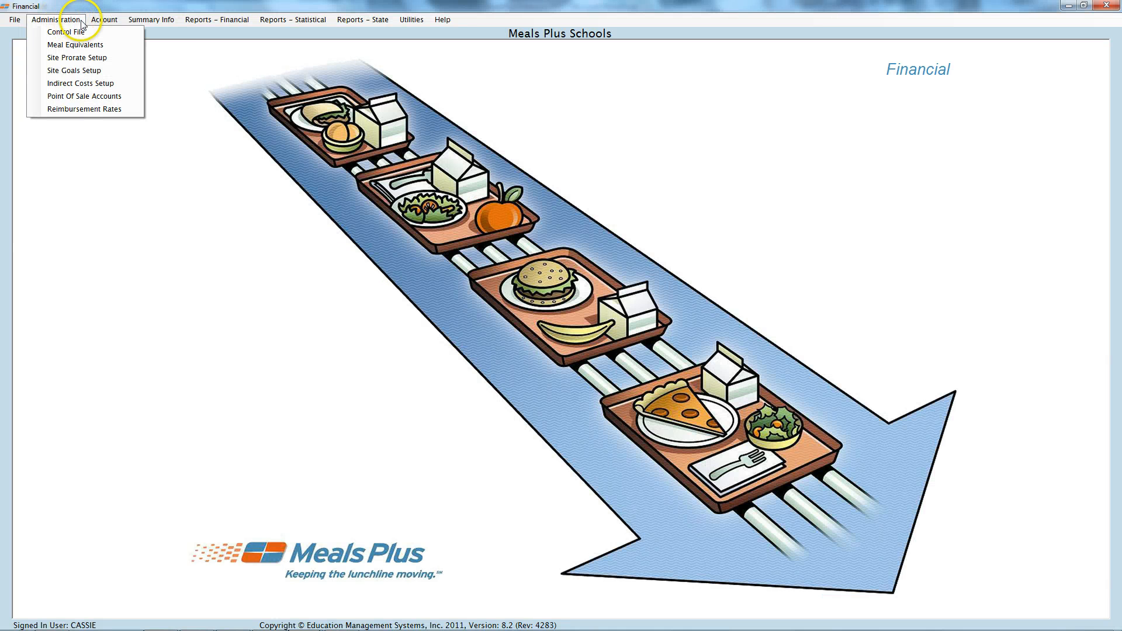
# In the Financial module, examine the available account, summary, financial, statistical and state report, and utility commands.
pyautogui.click(101, 22)
pyautogui.click(101, 22)
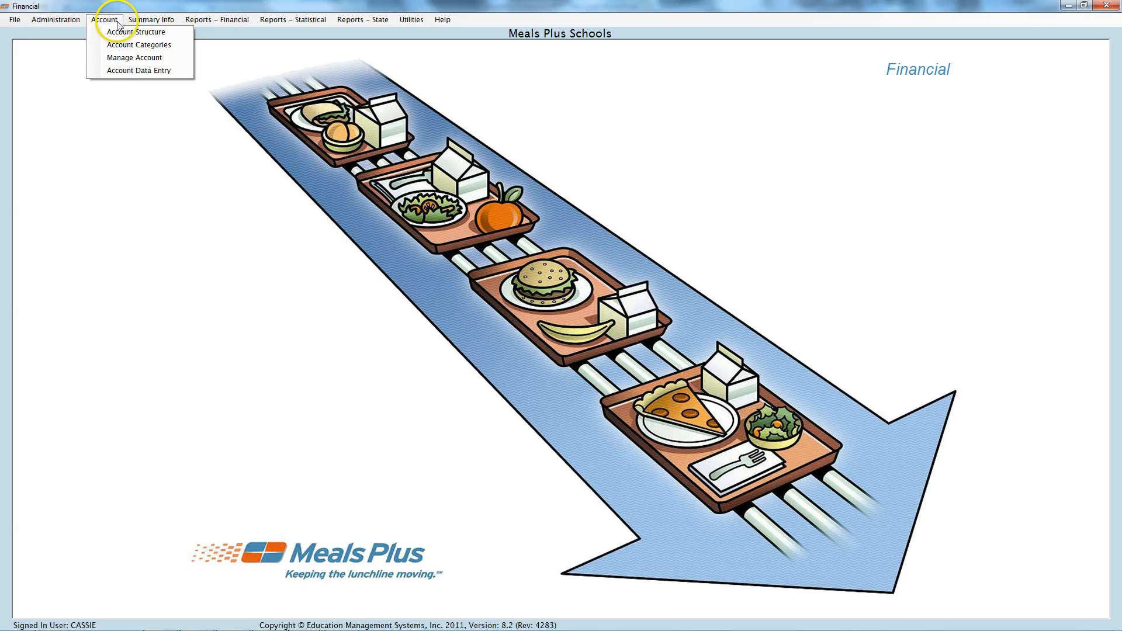
pyautogui.moveTo(136, 22)
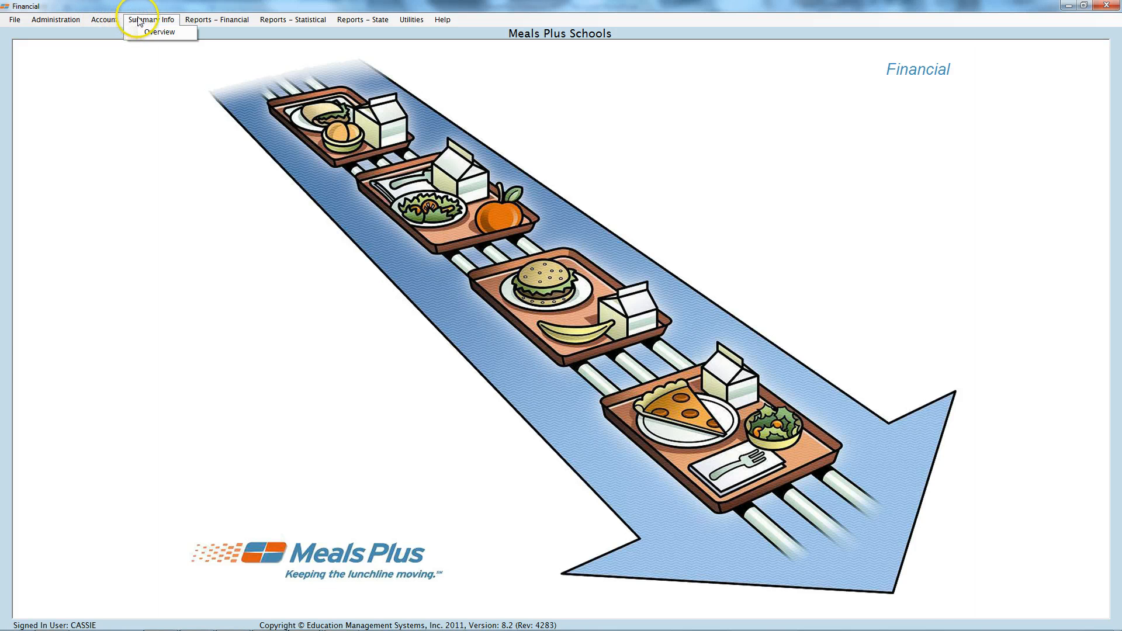
pyautogui.moveTo(187, 22)
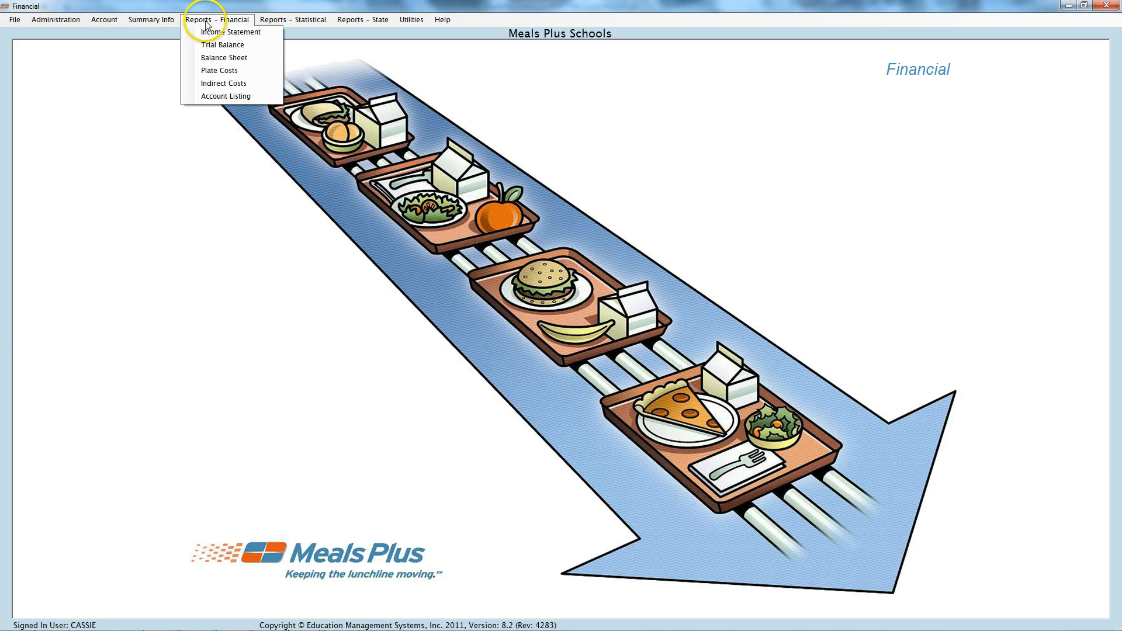
pyautogui.moveTo(273, 22)
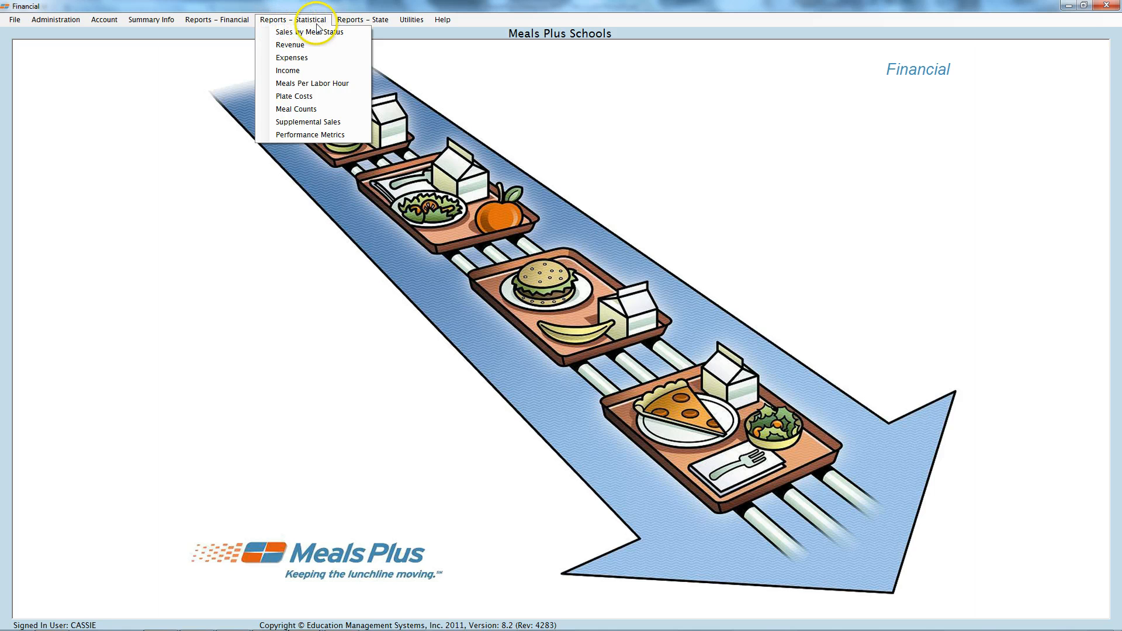
pyautogui.moveTo(344, 26)
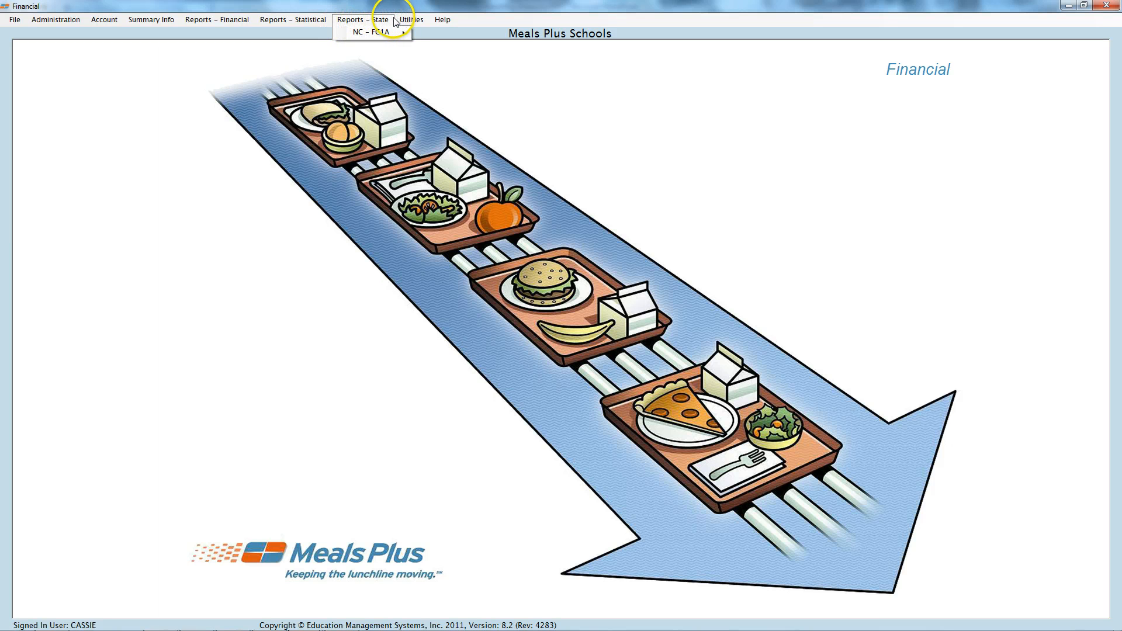
pyautogui.moveTo(405, 22)
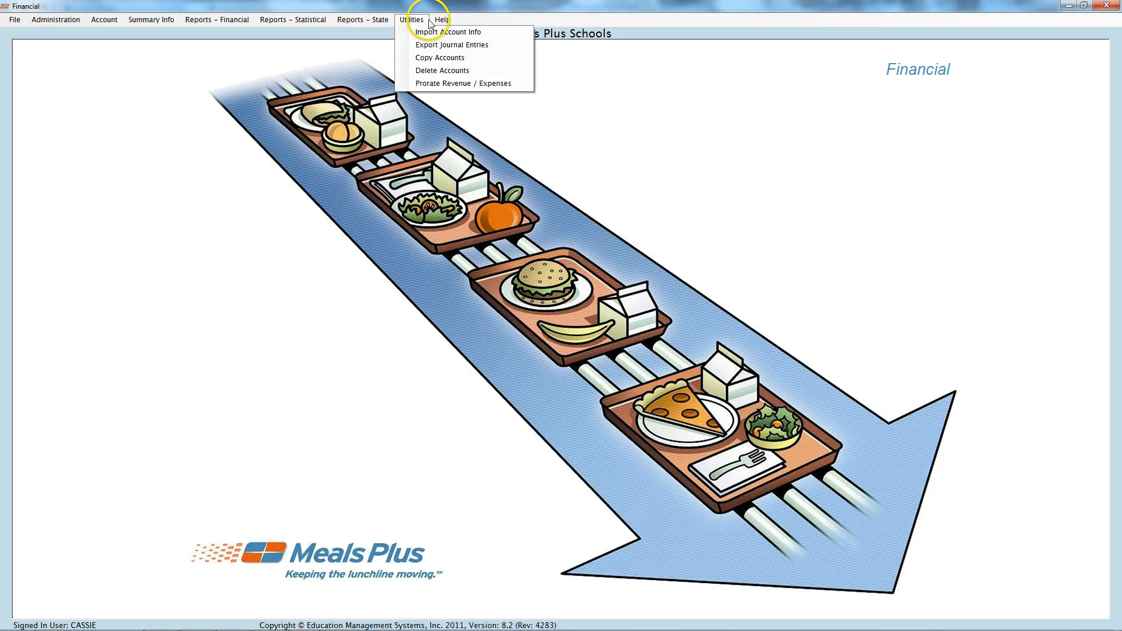
pyautogui.moveTo(440, 23)
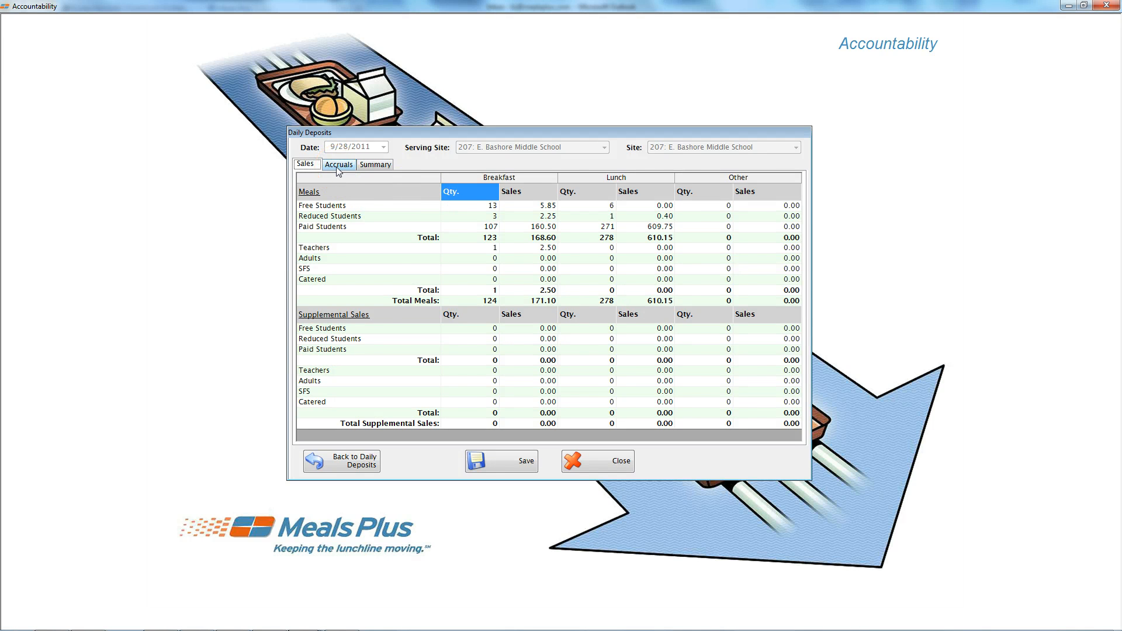
# View the accruals and the summary of site 207's daily deposit for 9/28/2011 in Accountability.
pyautogui.click(337, 166)
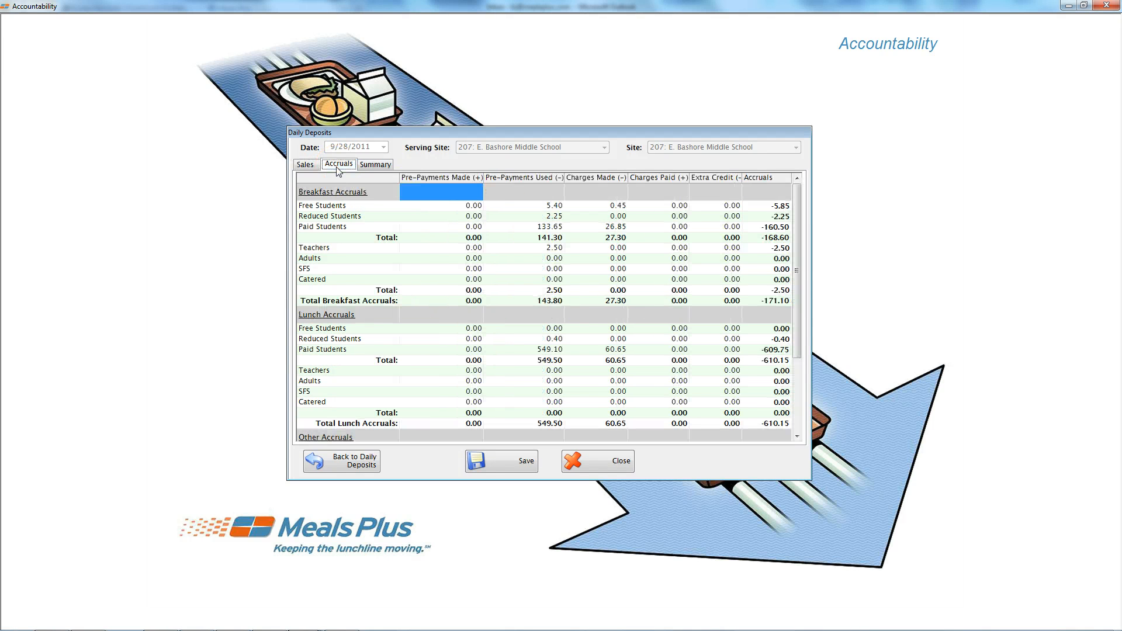
pyautogui.click(377, 170)
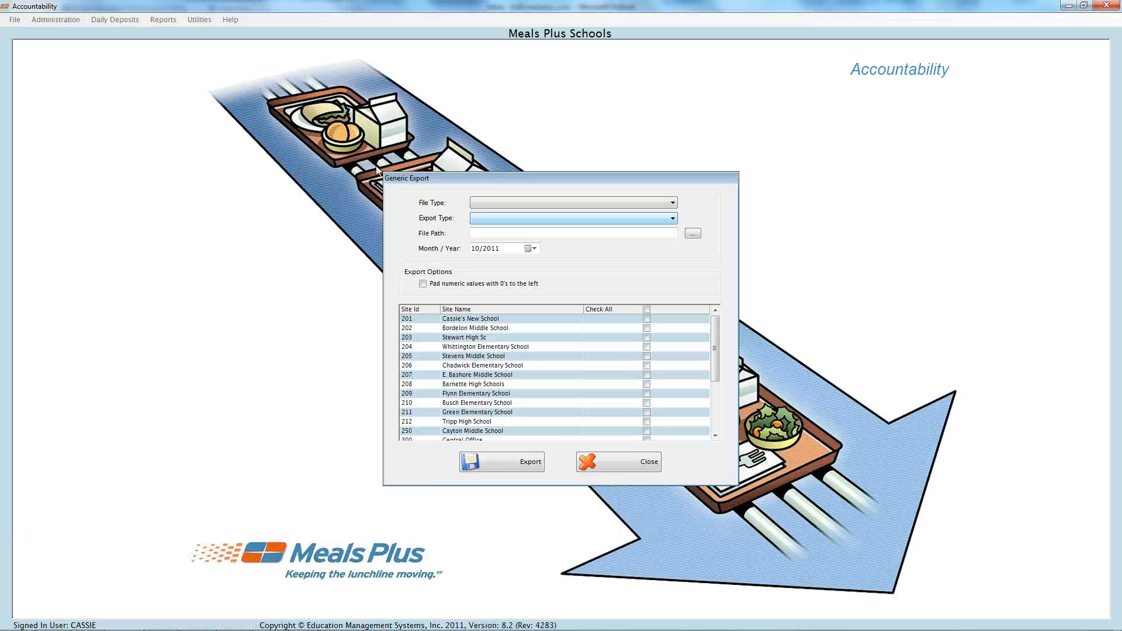
# Open the Export Type options of the Generic Export in Accountability.
pyautogui.hotkey('alt', 'Down')
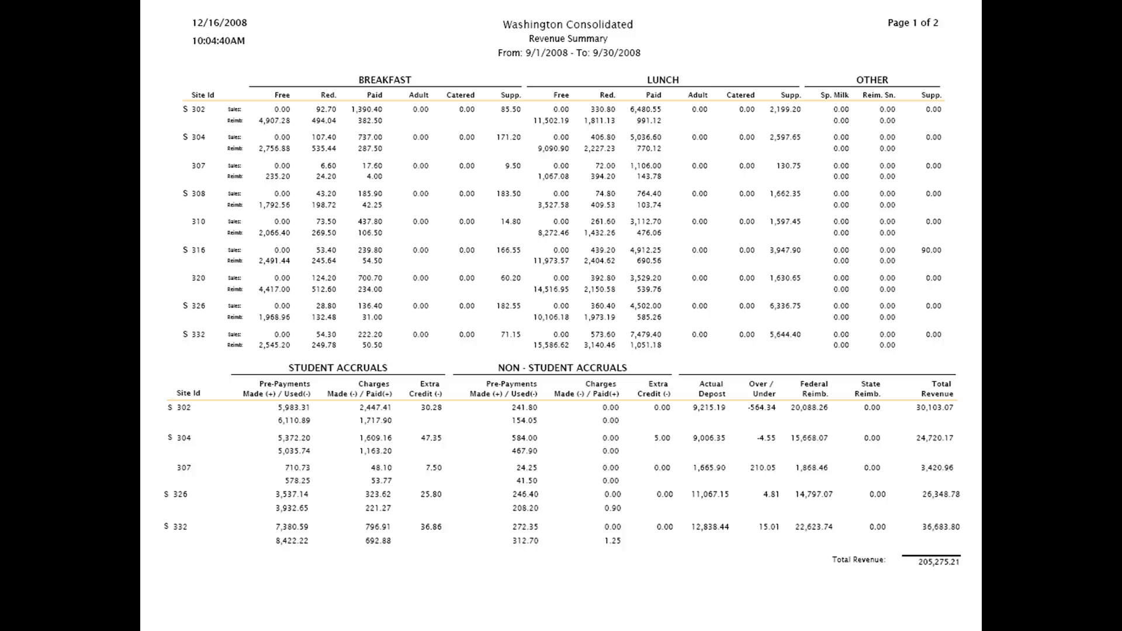
pyautogui.press('Right')
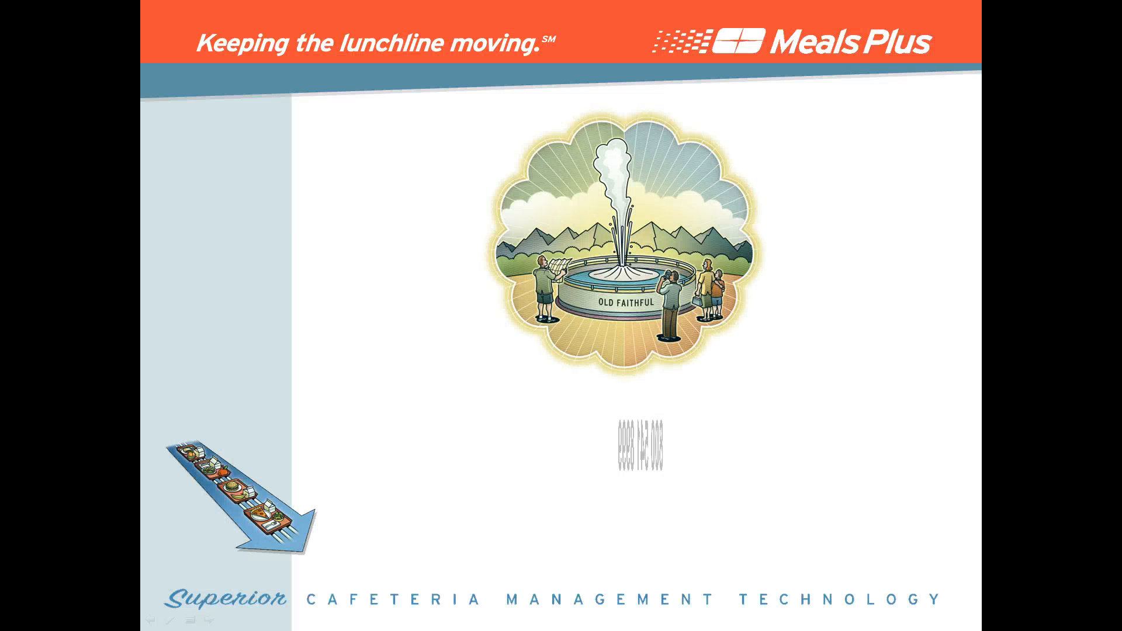